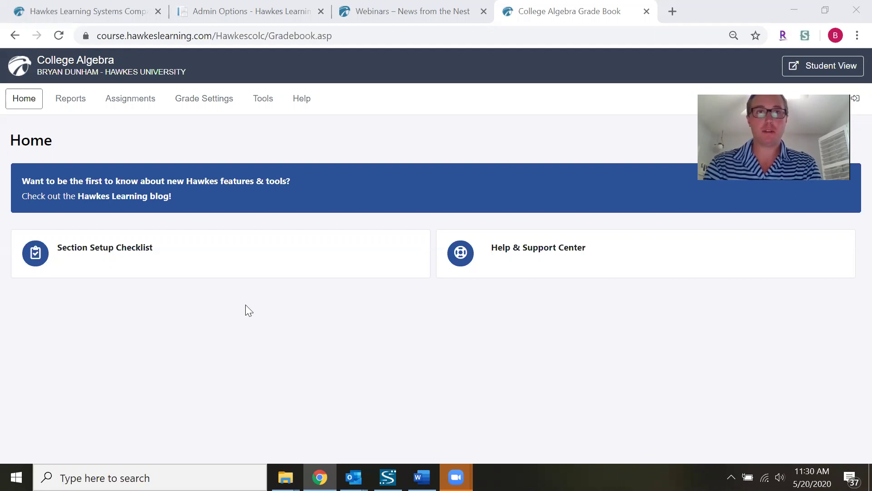
Start a new test from the course's WebTests assignments.
left_click(135, 104)
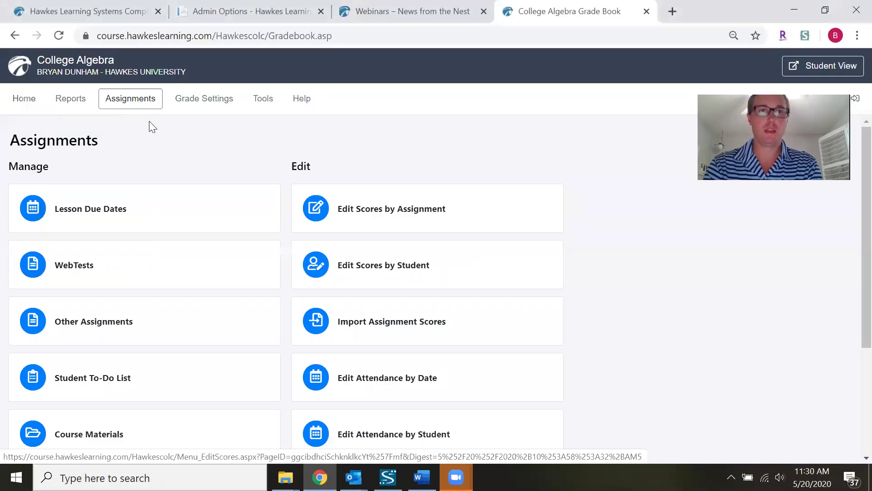
left_click(118, 270)
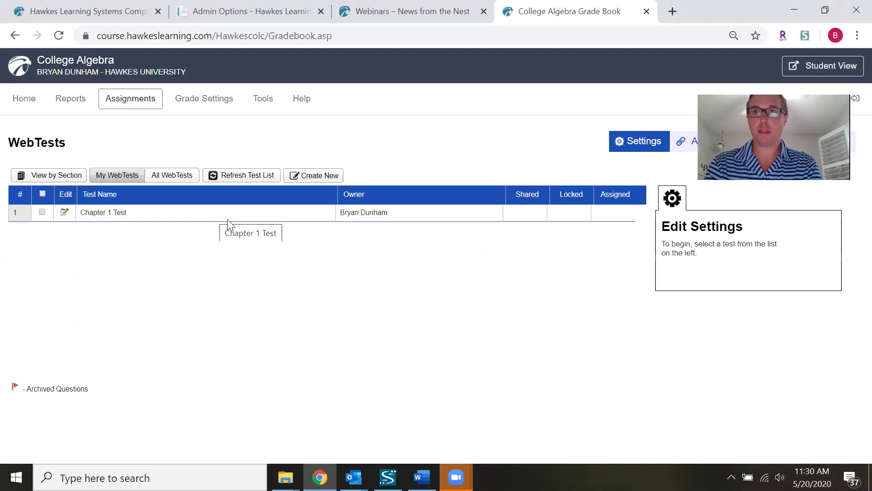
left_click(306, 178)
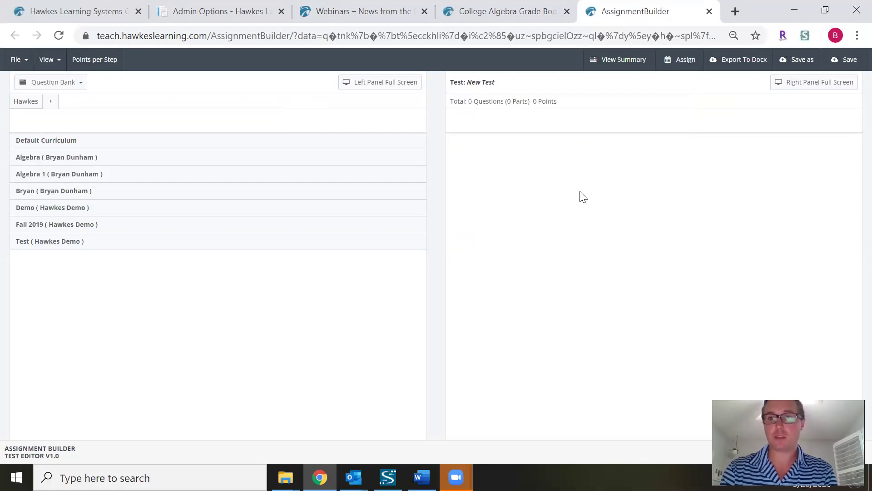
Add 15 questions from Default Curriculum Chapter 2 lessons 2.1a, 2.1b and 2.2 to the test.
left_click(200, 146)
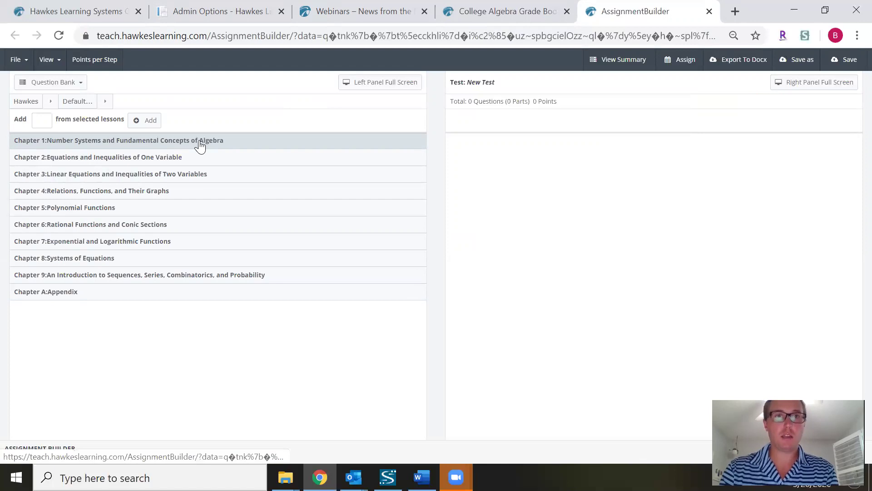
left_click(184, 164)
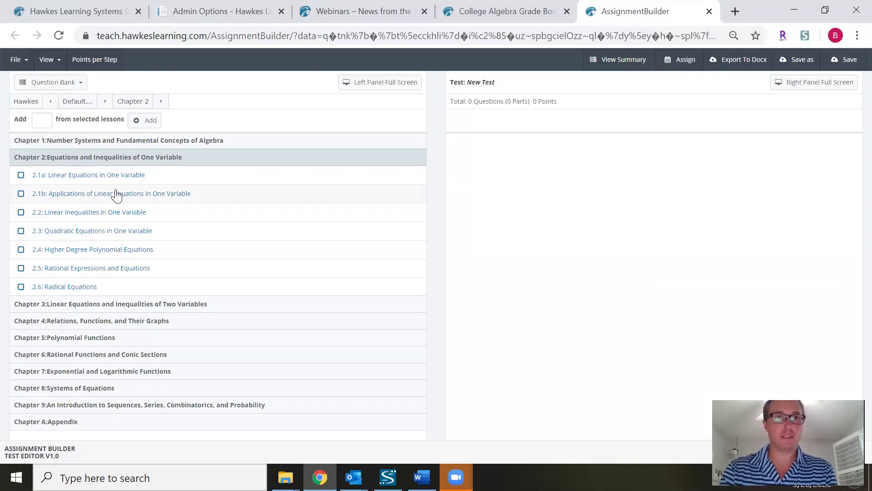
left_click(21, 175)
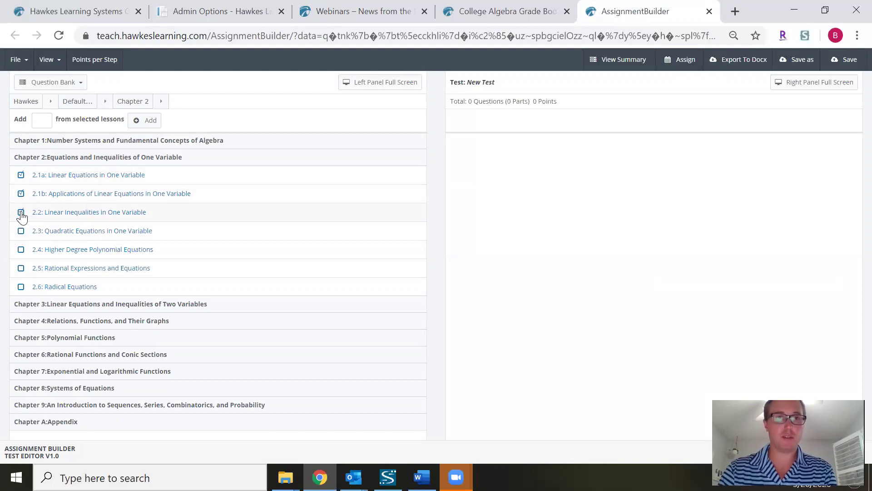
left_click(43, 120)
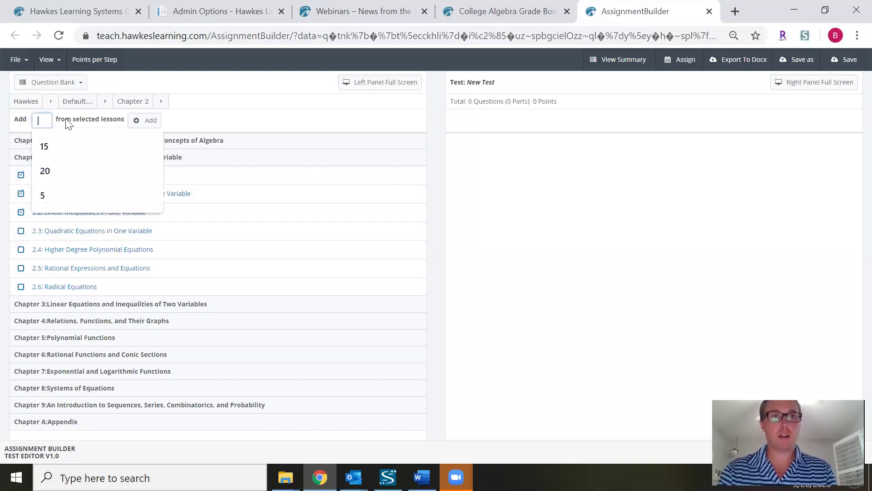
type("15")
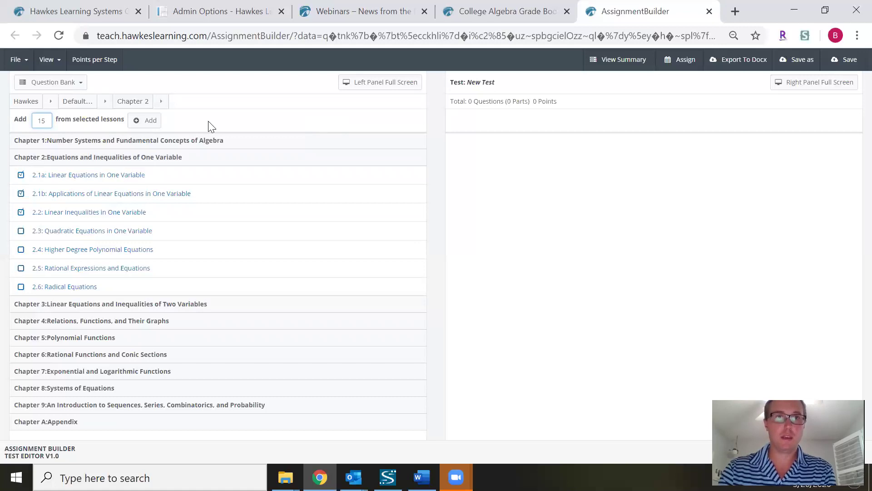
left_click(149, 122)
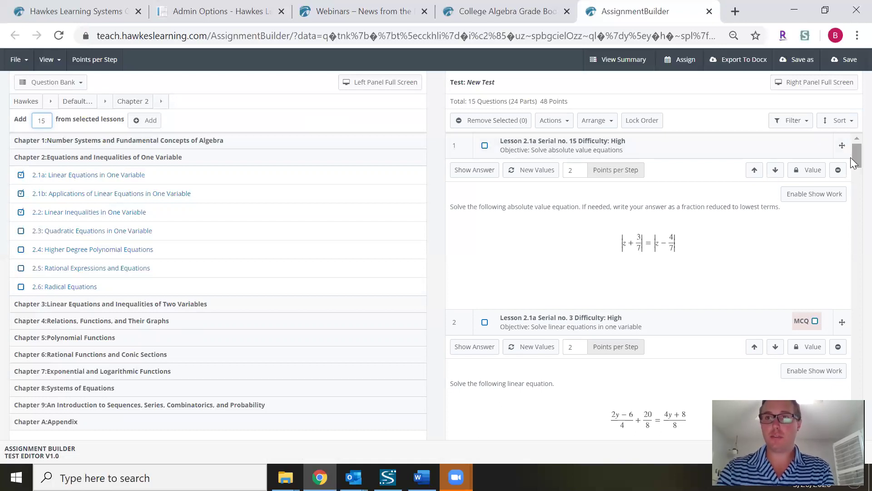
Remove the Lesson 2.1a Serial no. 13 question from the test and check the question total.
scroll(850, 157, "down", 2)
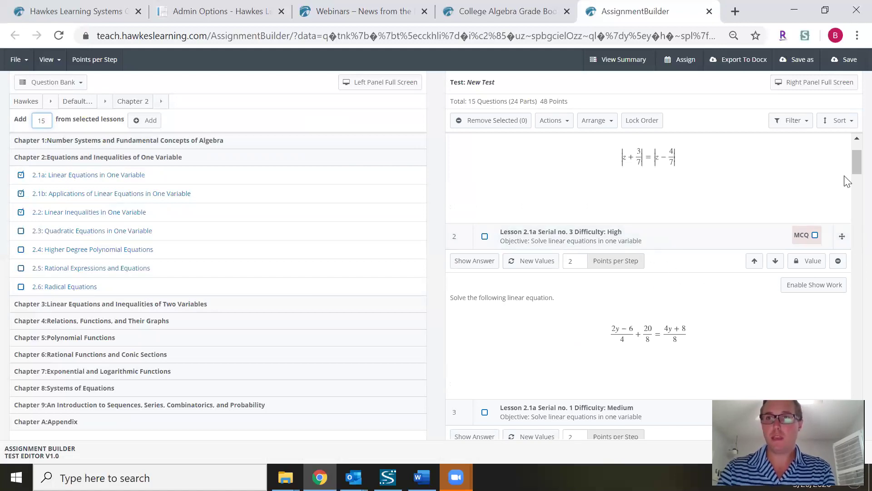
left_click_drag(853, 173, 853, 203)
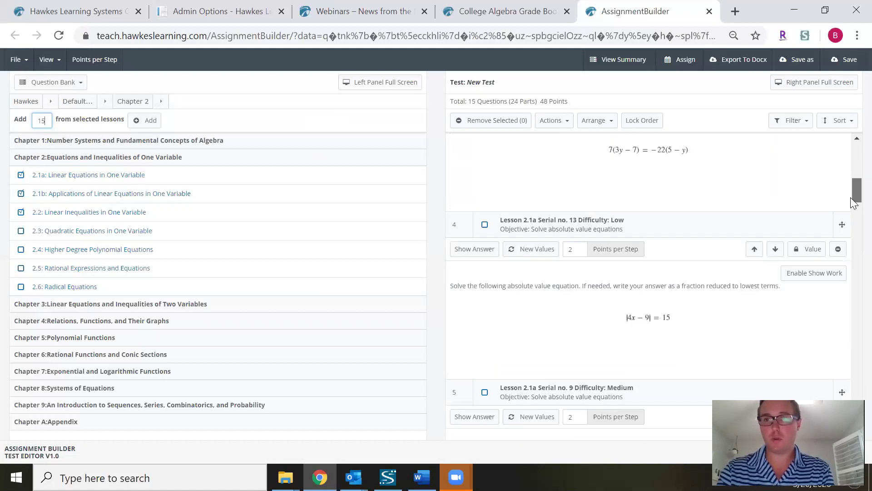
left_click(838, 250)
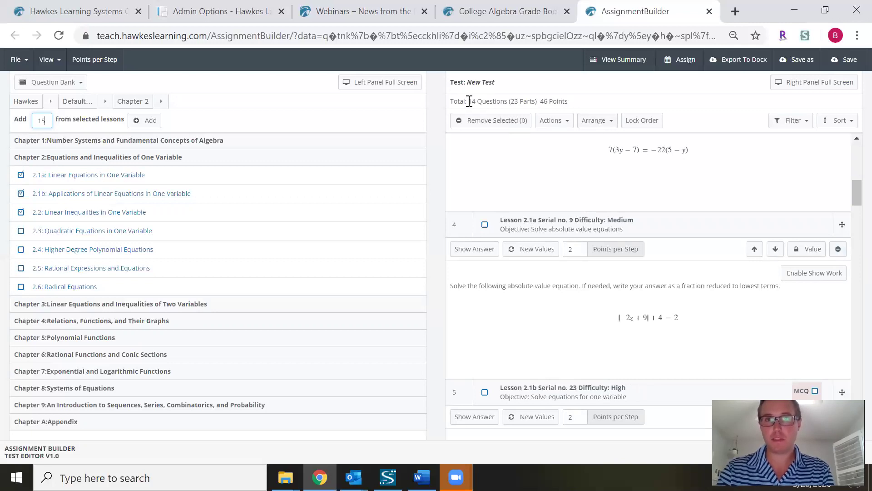
left_click_drag(469, 101, 508, 98)
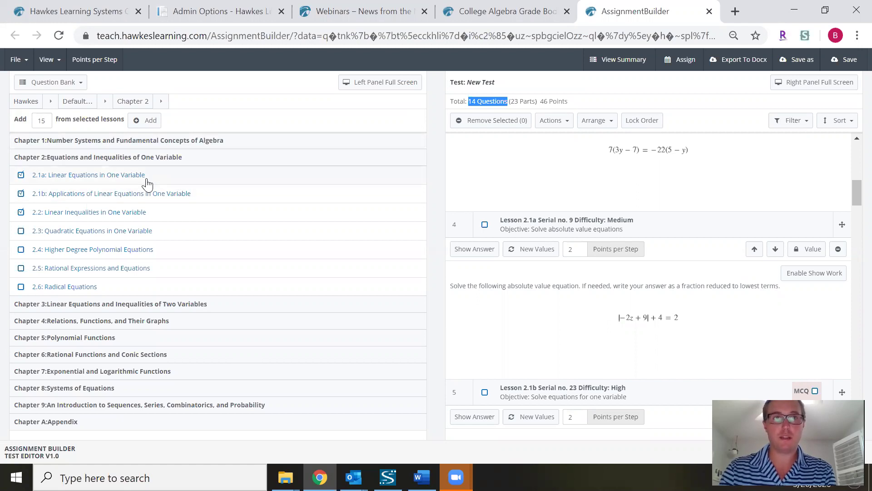
Add the Lesson 2.1a Serial no. 4 question from the question bank to the test and check the question total.
left_click(113, 177)
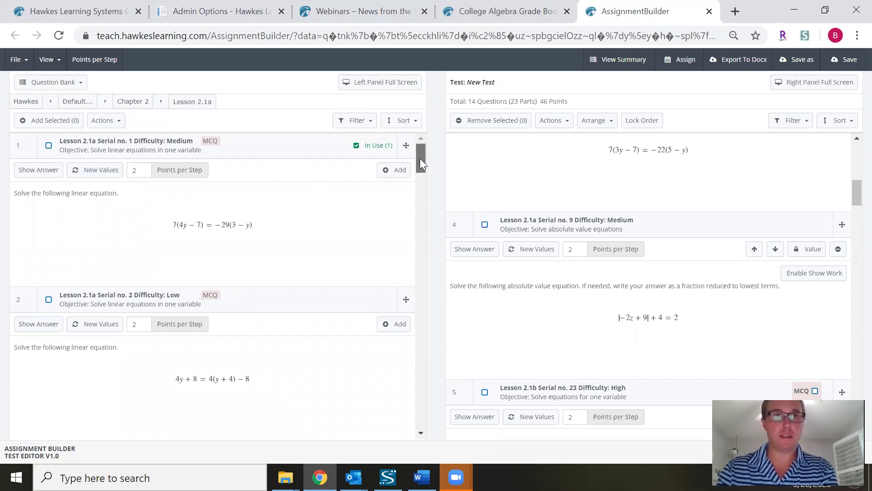
left_click_drag(420, 158, 418, 181)
mouse_move(376, 223)
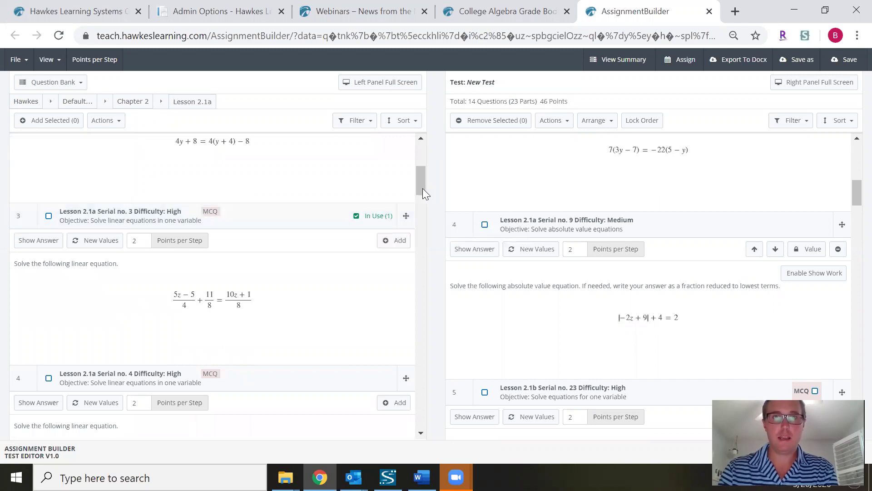
left_click_drag(418, 187, 413, 209)
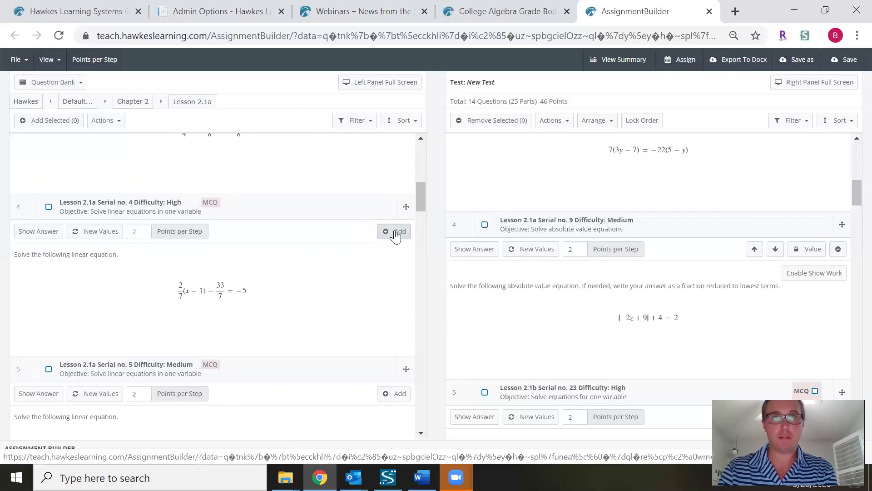
left_click(395, 232)
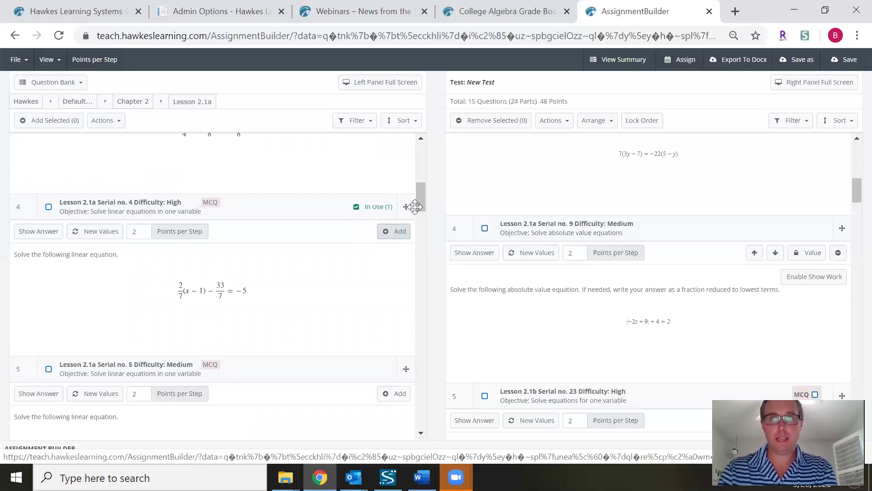
left_click_drag(469, 101, 498, 101)
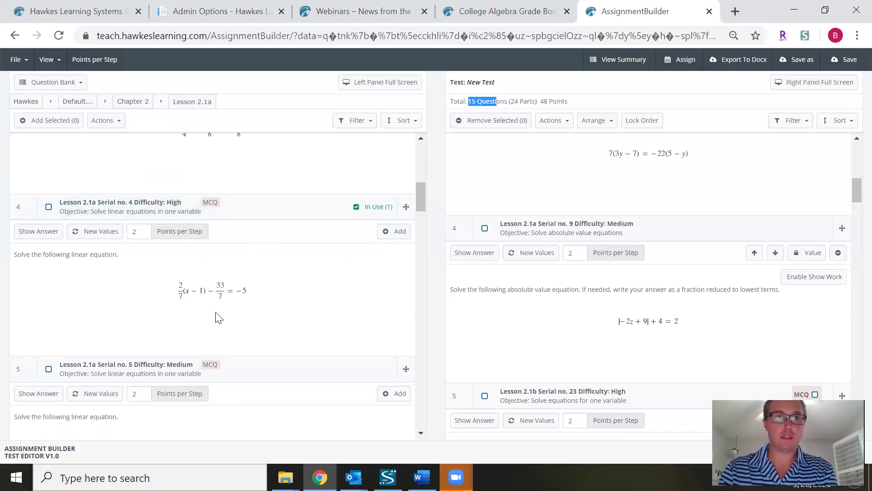
Add the Lesson 2.1a Serial no. 5 and Serial no. 6 questions to the test together.
left_click(49, 371)
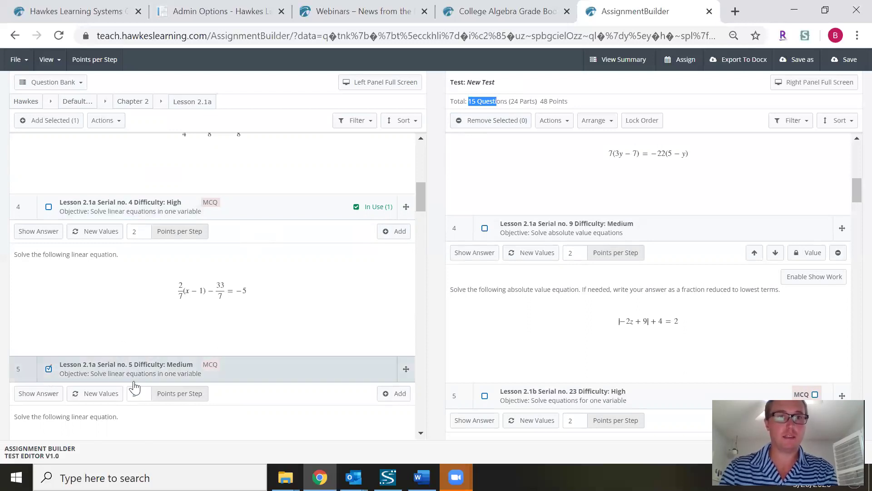
left_click(424, 434)
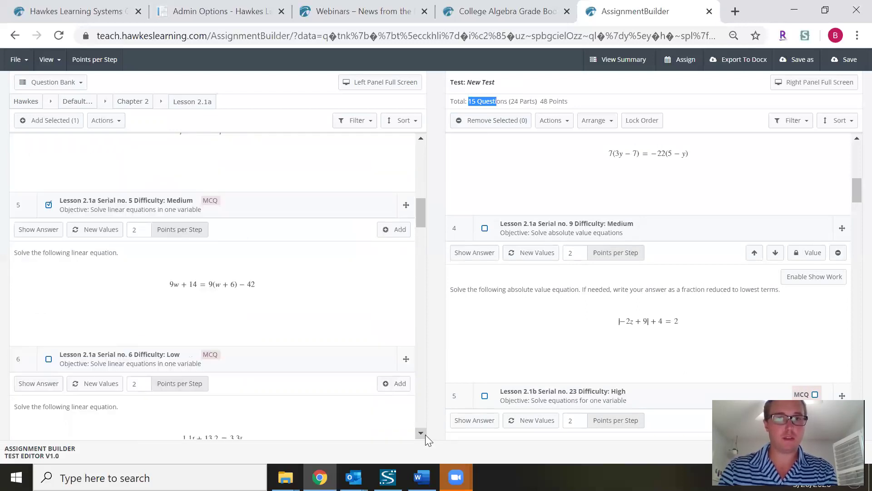
left_click(48, 332)
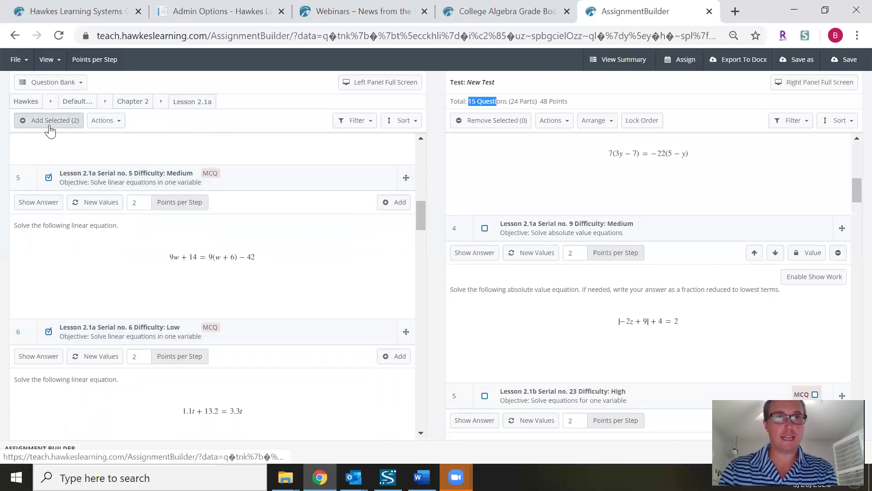
left_click(73, 126)
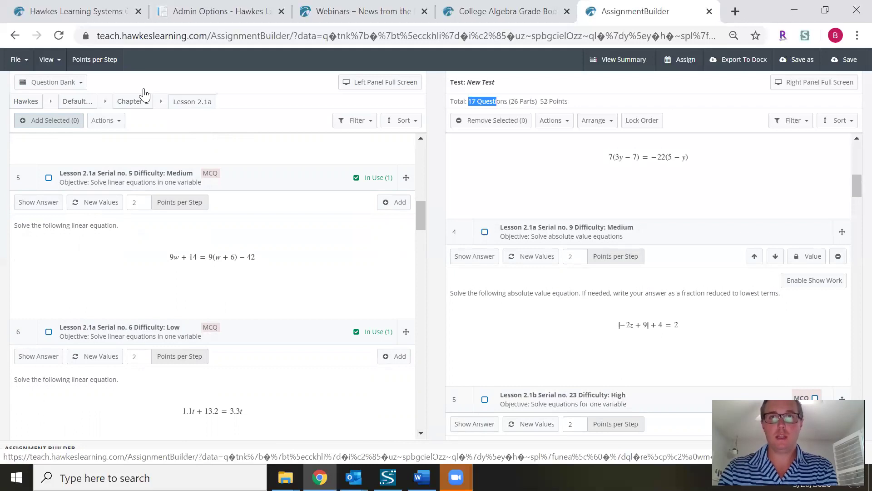
left_click(470, 101)
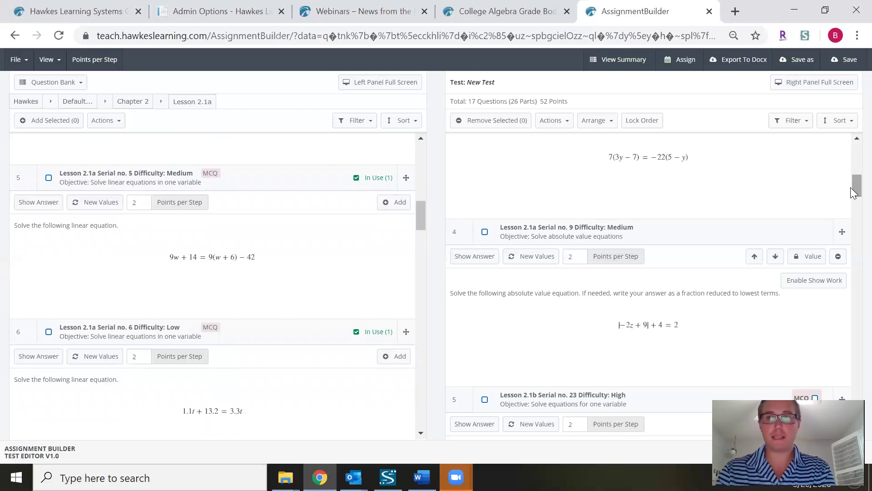
Generate new values several times for the test's first question, Lesson 2.1a Serial no. 15, and show its answer.
left_click_drag(850, 187, 850, 206)
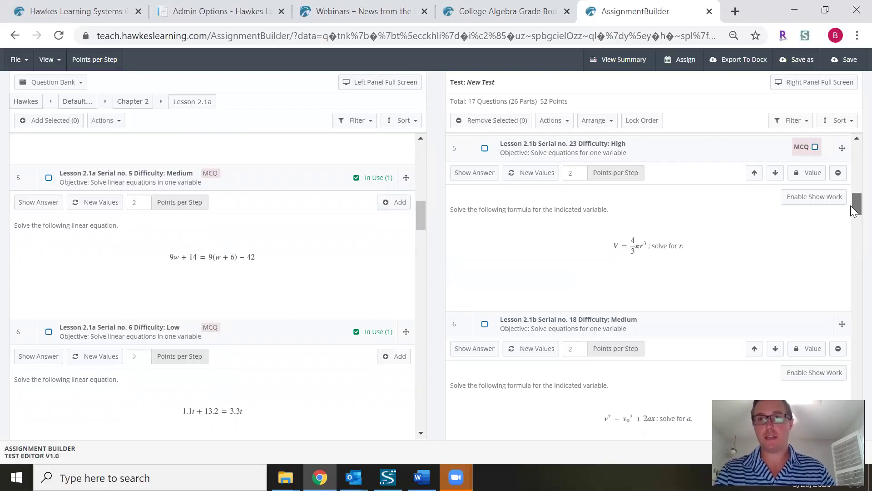
left_click_drag(850, 205, 851, 141)
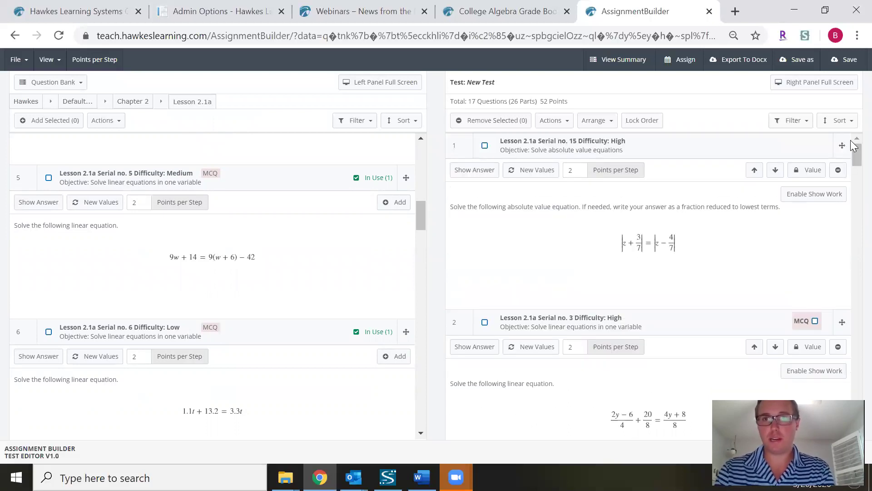
left_click(522, 177)
left_click(523, 177)
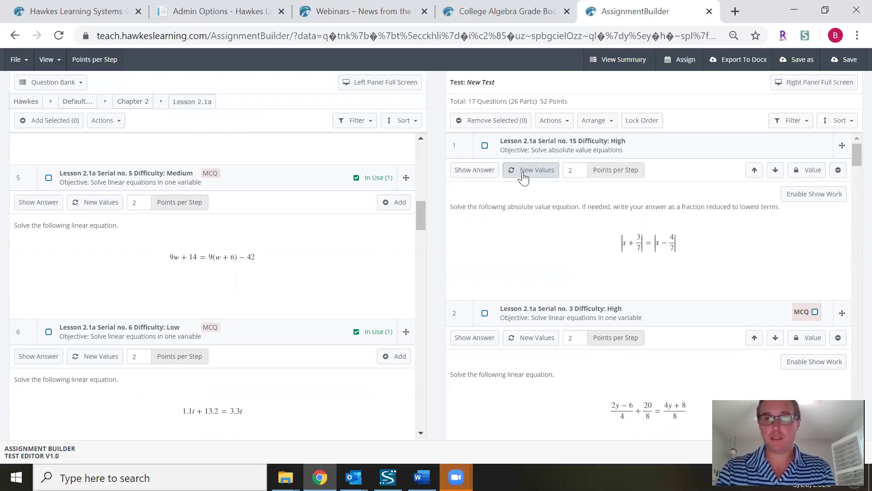
left_click(523, 176)
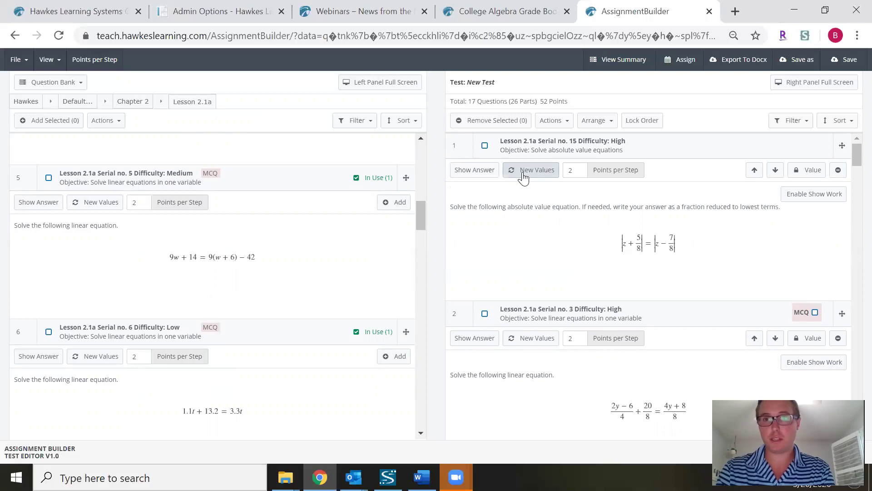
left_click(524, 178)
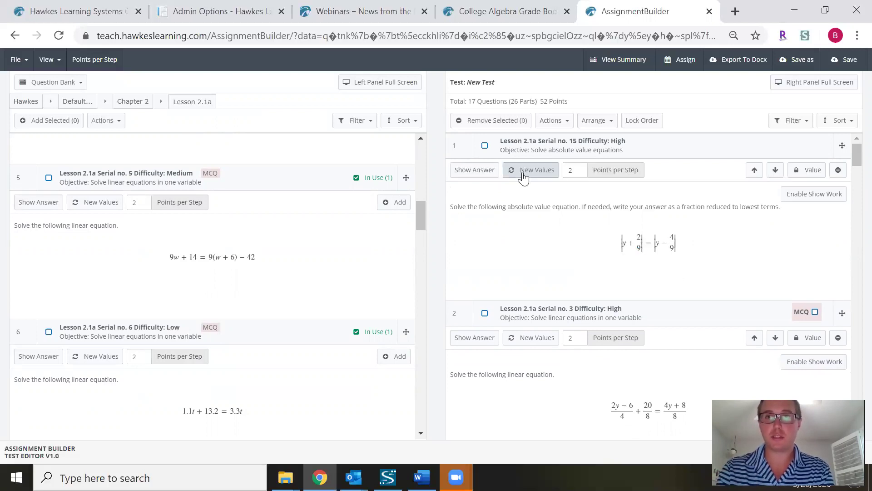
left_click(473, 169)
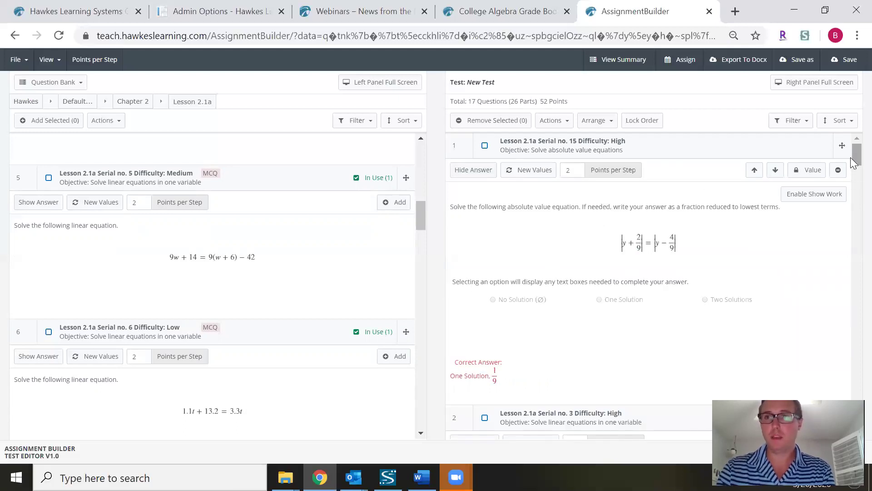
Make test question 2, Lesson 2.1a Serial no. 3, multiple choice and show its answer.
left_click_drag(852, 158, 852, 174)
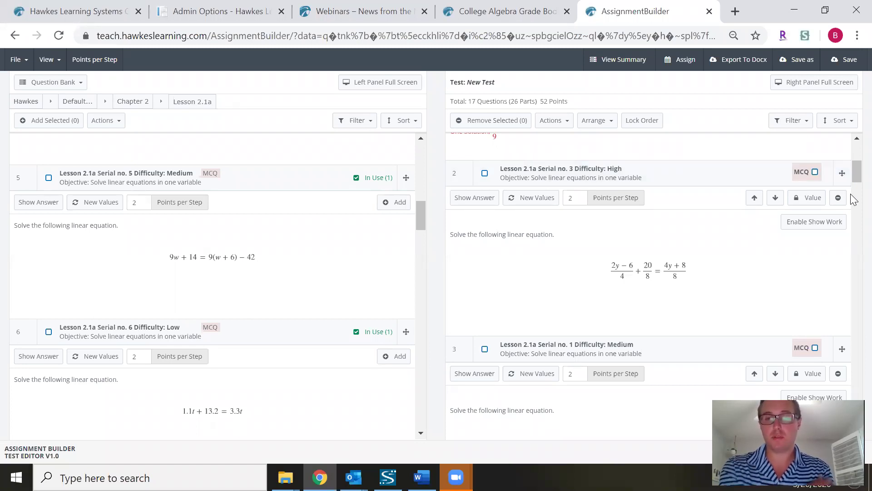
left_click(815, 172)
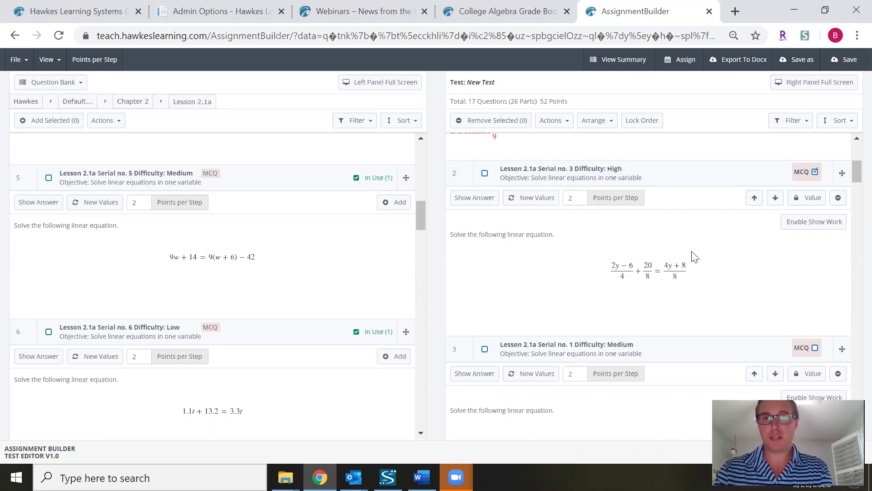
left_click(474, 199)
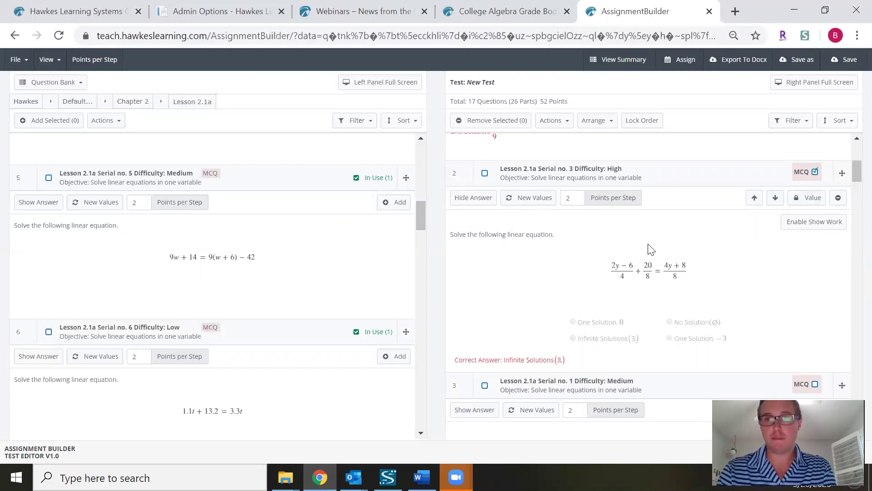
Lock the values of test question 2, Lesson 2.1a Serial no. 3.
left_click(804, 199)
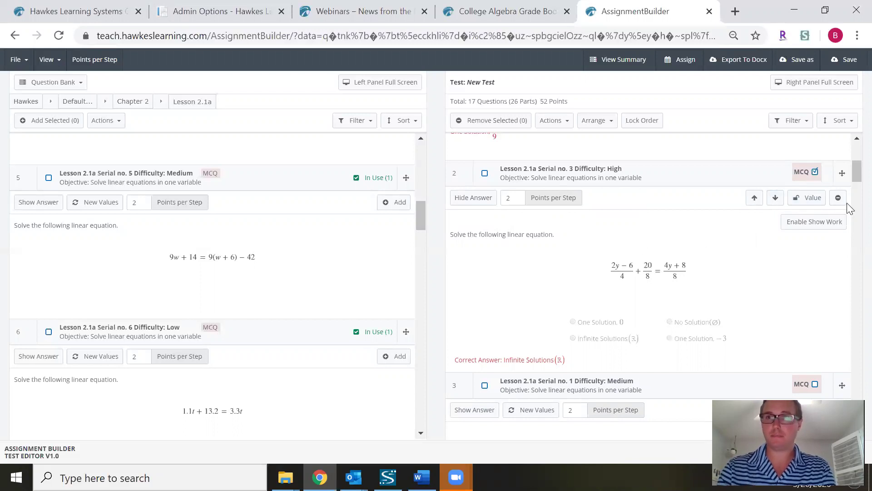
right_click(850, 157)
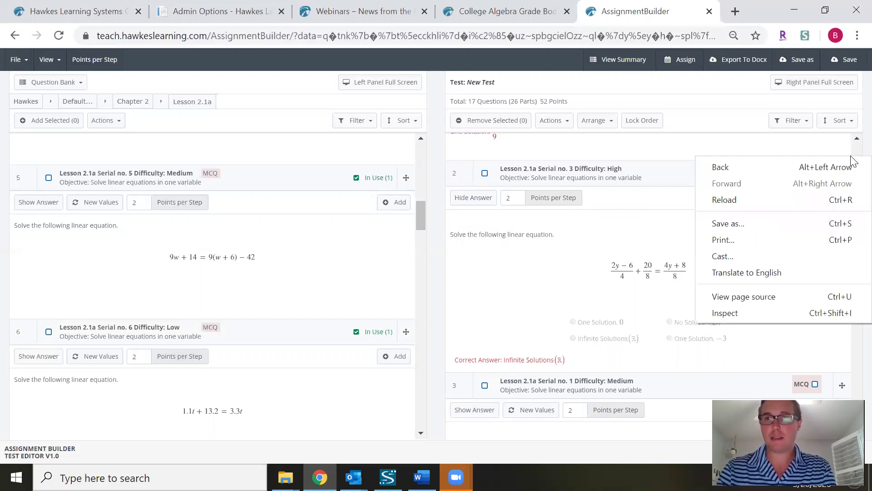
left_click(851, 138)
scroll(853, 141, "up", 2)
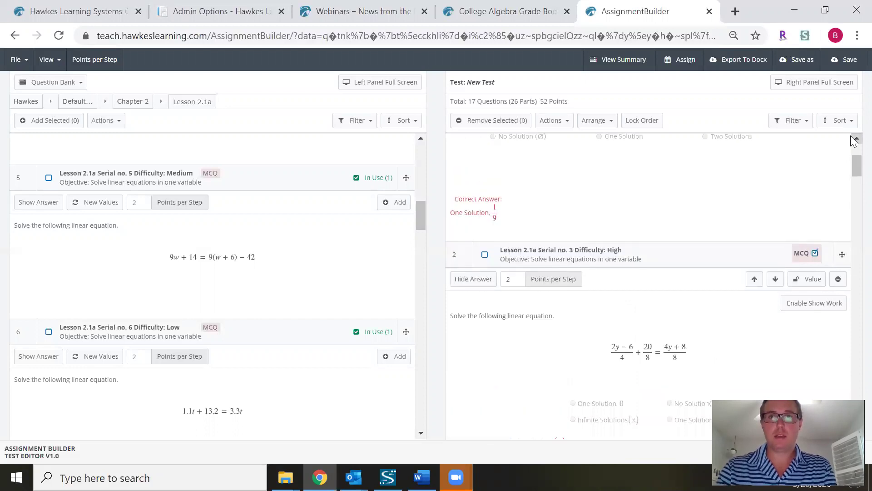
Collapse all questions in the test to review the condensed list from first to last, and expand them all again.
left_click(561, 125)
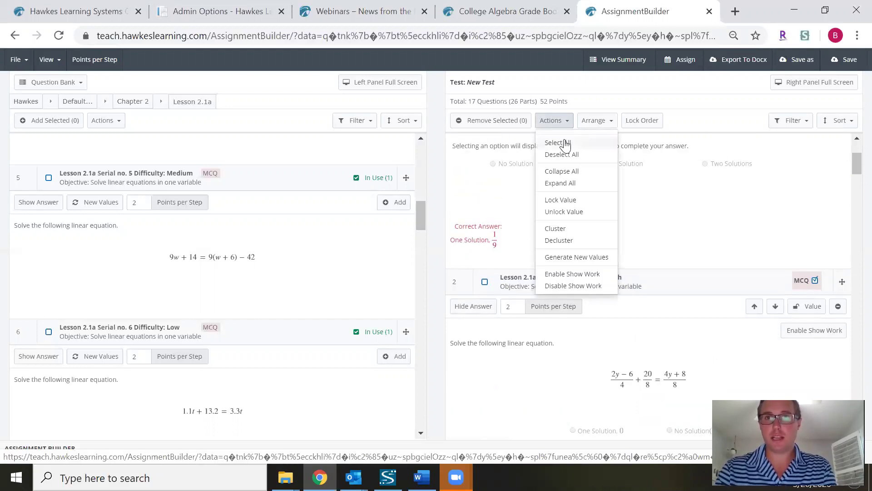
left_click(575, 174)
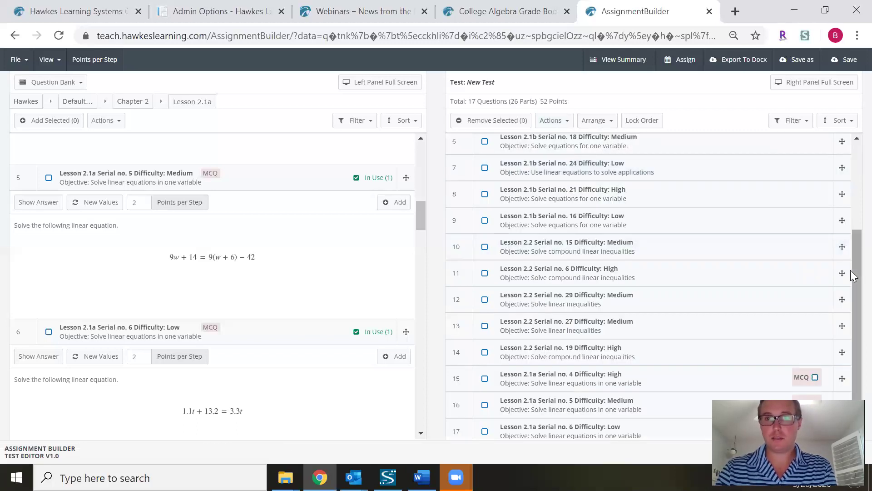
left_click_drag(853, 276, 850, 189)
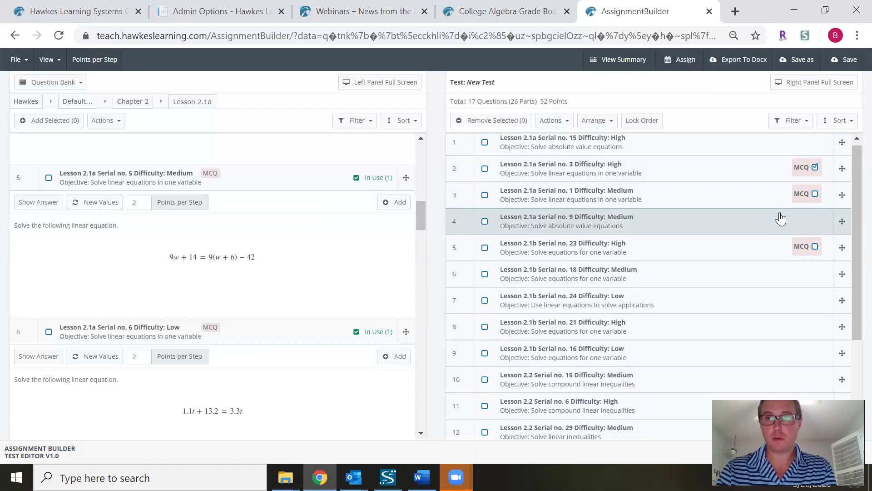
scroll(849, 245, "down", 2)
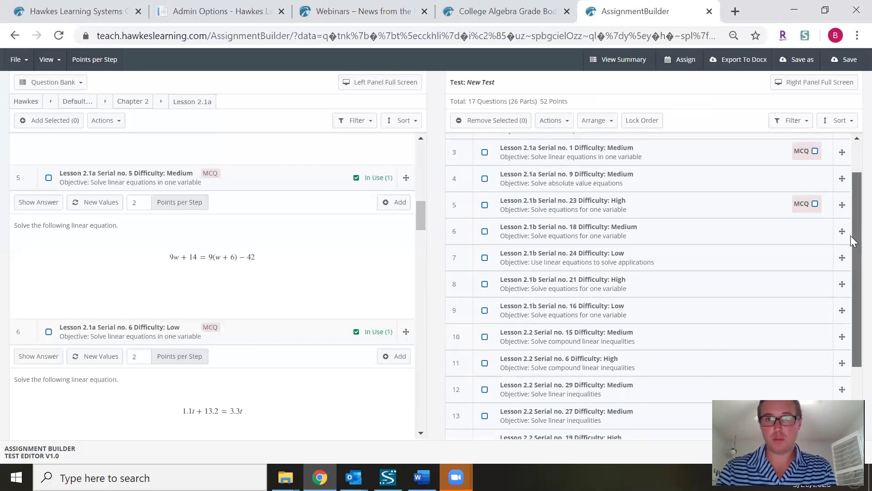
scroll(846, 299, "down", 1)
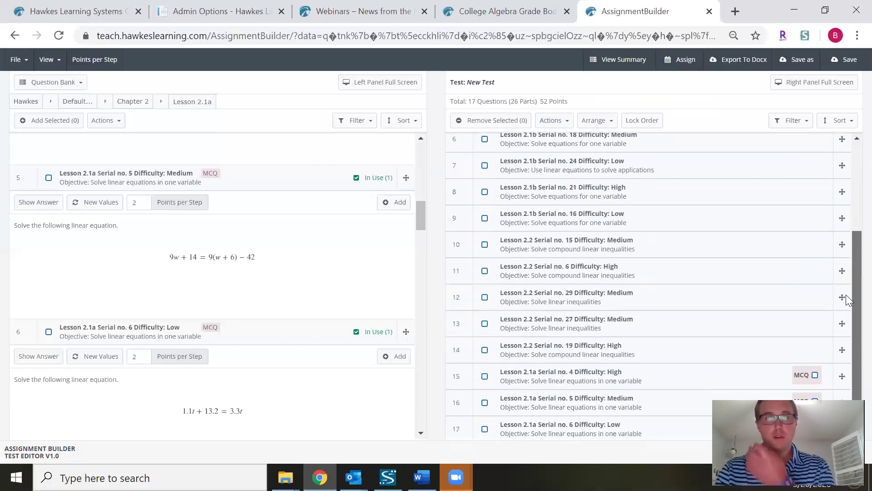
scroll(845, 296, "up", 3)
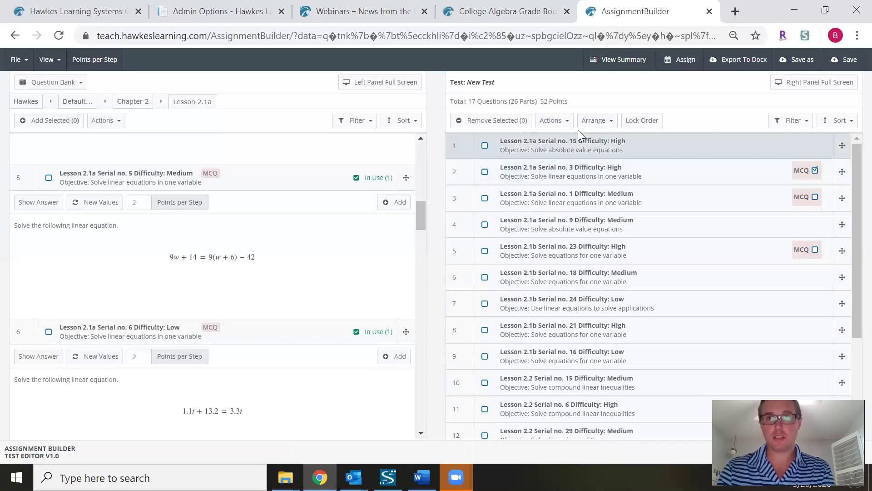
left_click(553, 120)
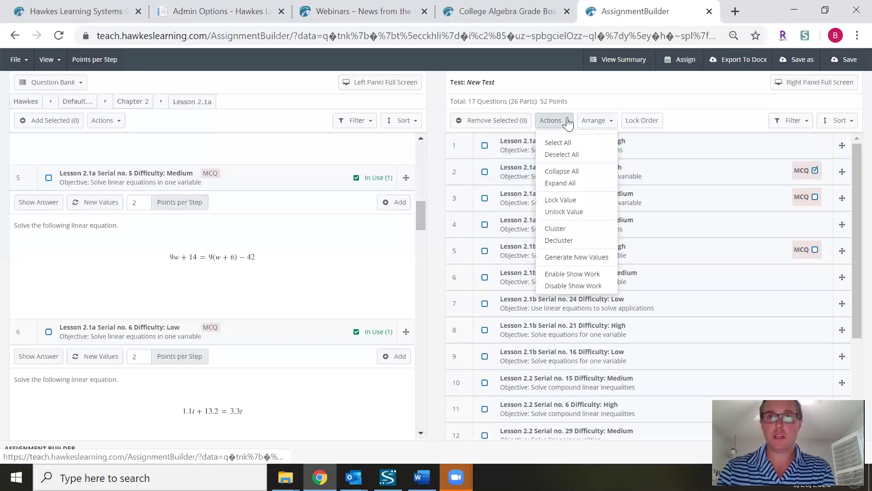
left_click(560, 183)
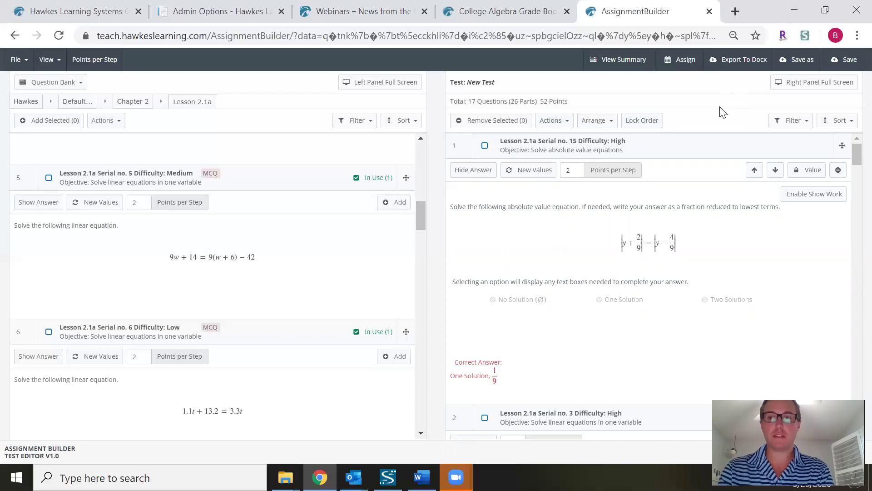
Save the test under the name Quiz Ch. 2.
left_click(795, 61)
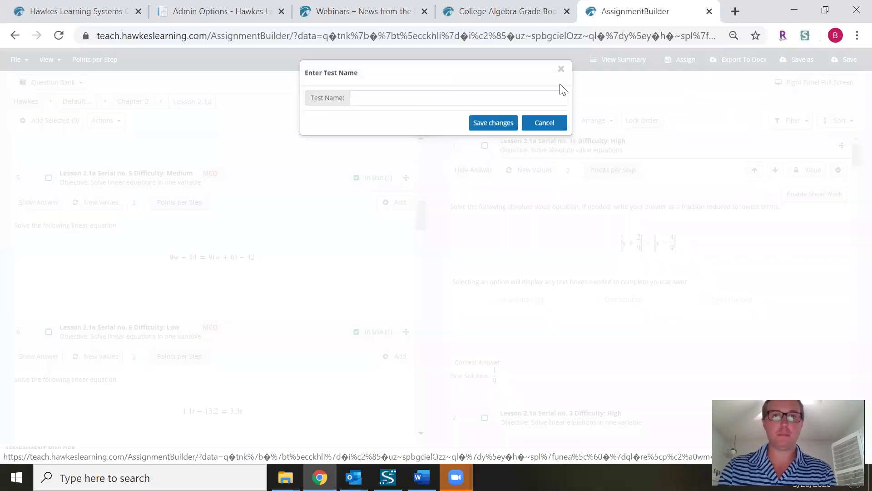
left_click(486, 96)
type("Quiz Ch. 2")
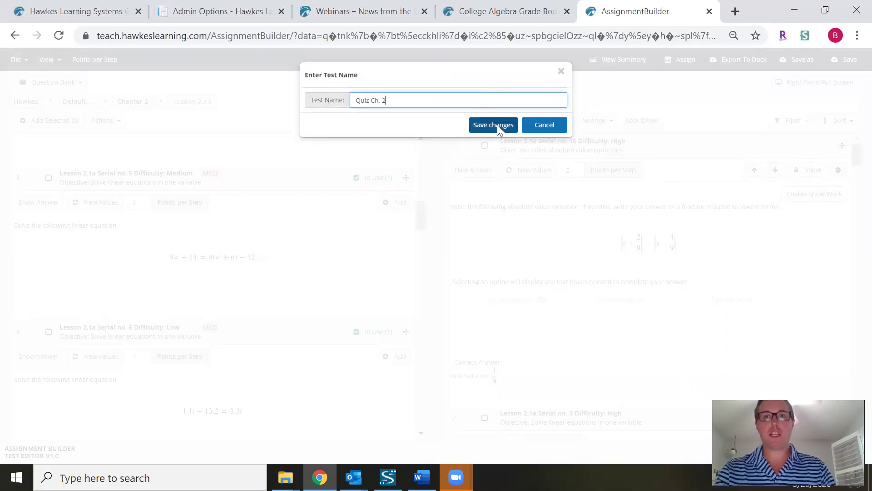
left_click(497, 124)
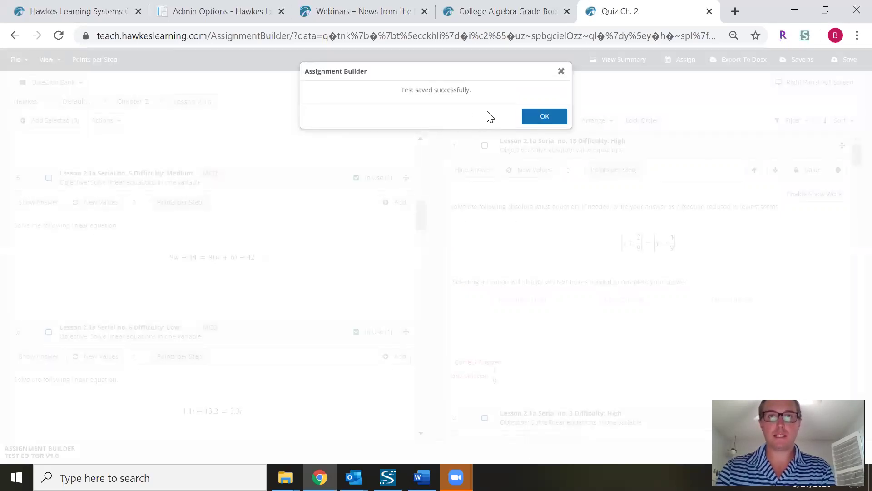
left_click(544, 118)
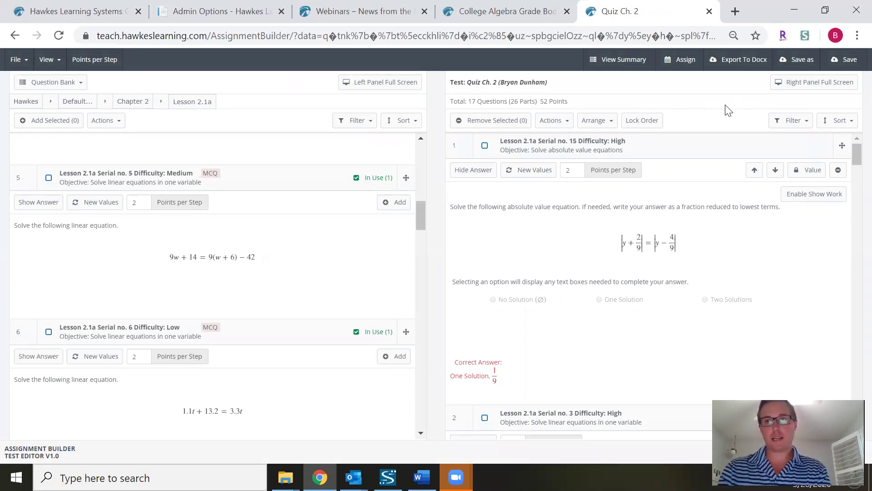
Export Quiz Ch. 2 as a Word document containing the questions and answer key, in one version.
left_click(748, 62)
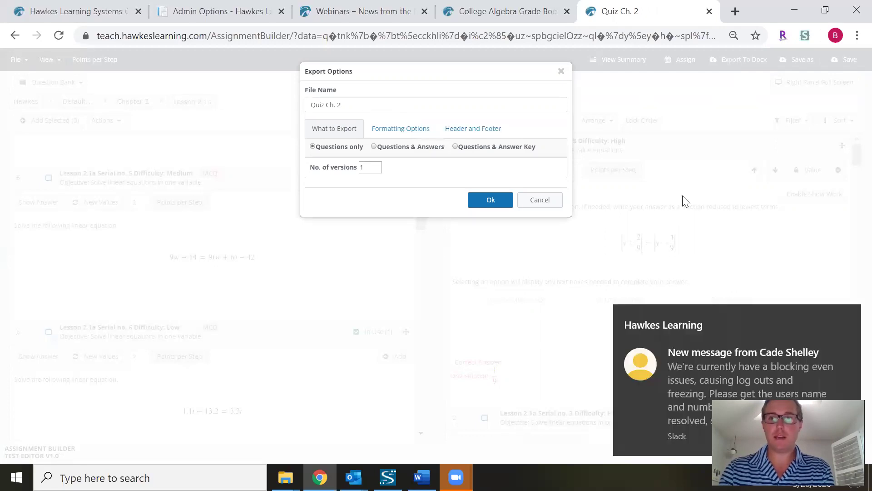
left_click(848, 317)
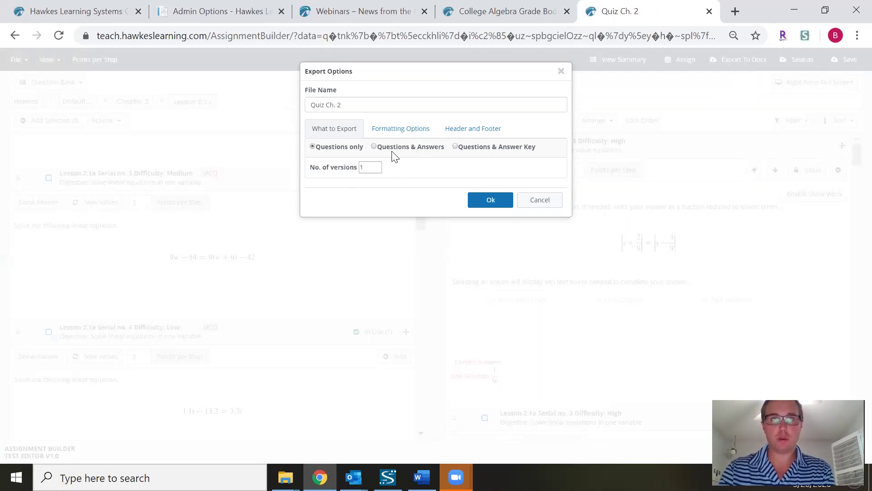
left_click(456, 146)
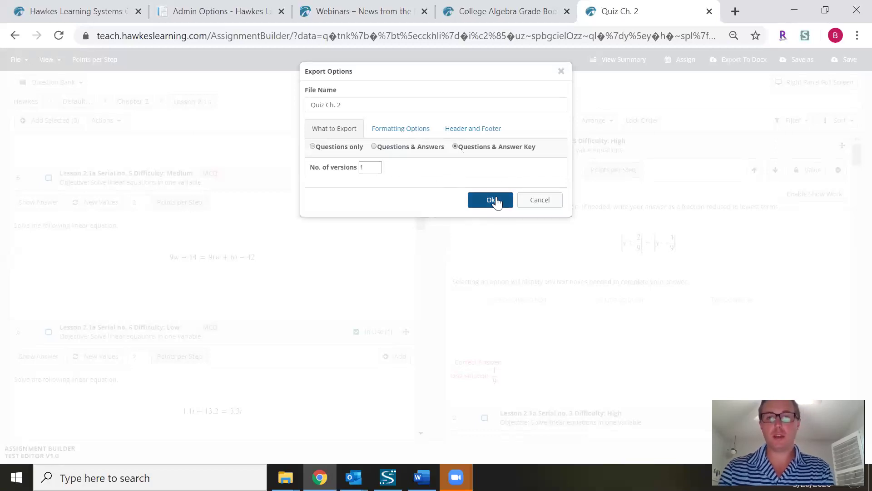
left_click(493, 201)
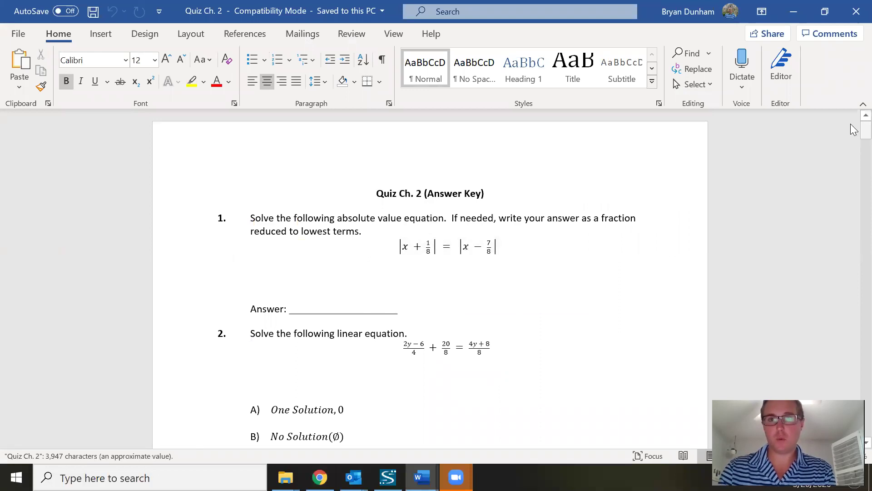
Try removing the period that ends question 5's formula in the exported Quiz Ch. 2 document, and close the document without saving.
scroll(852, 143, "down", 5)
scroll(853, 143, "down", 10)
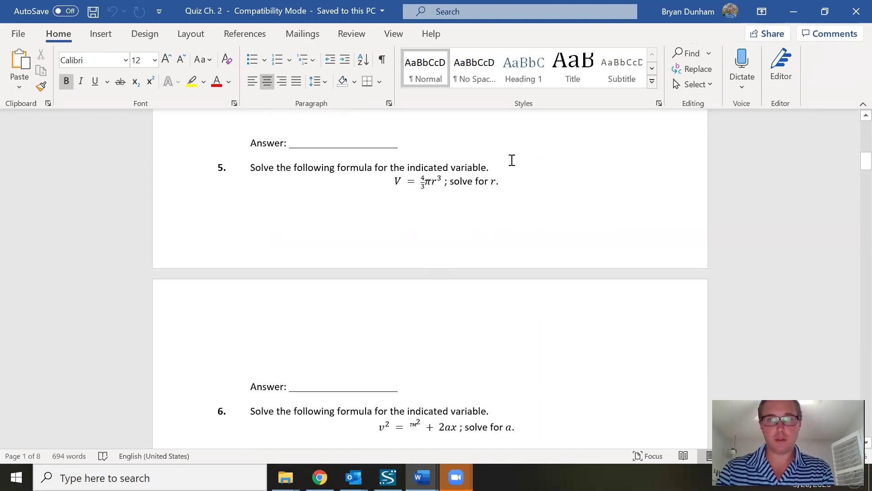
left_click(502, 182)
key("BackSpace")
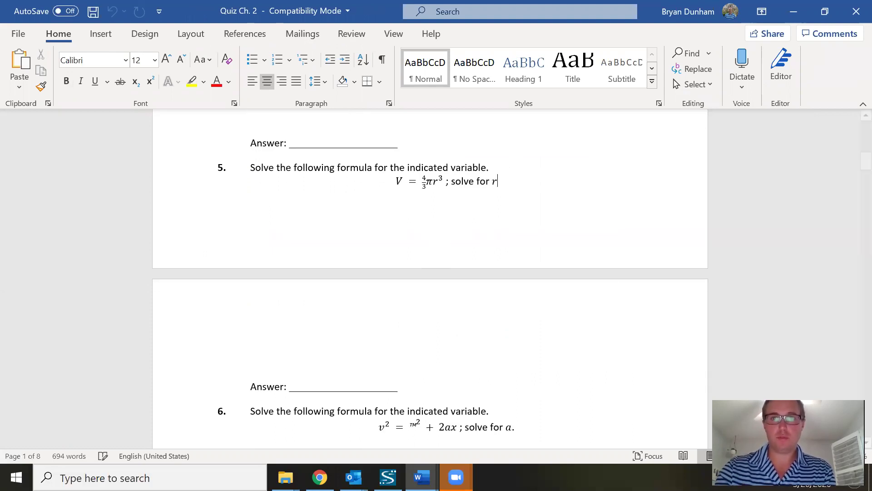
left_click_drag(853, 176, 854, 73)
left_click(856, 11)
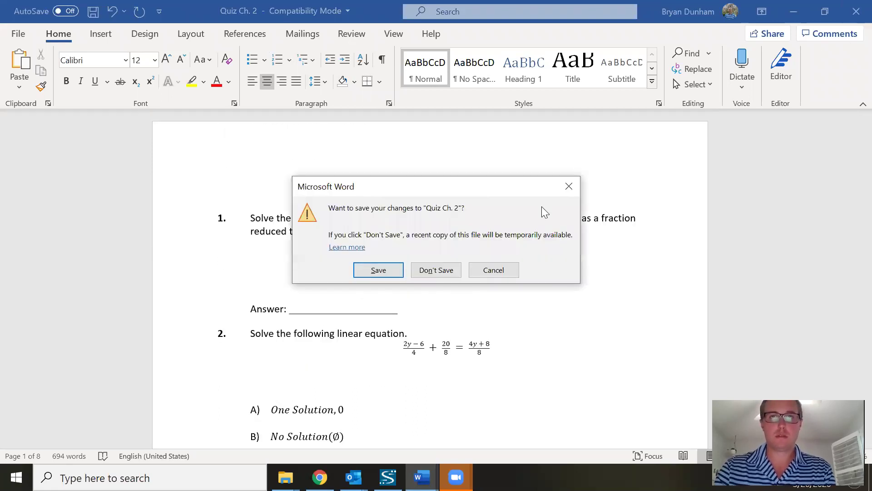
left_click(445, 271)
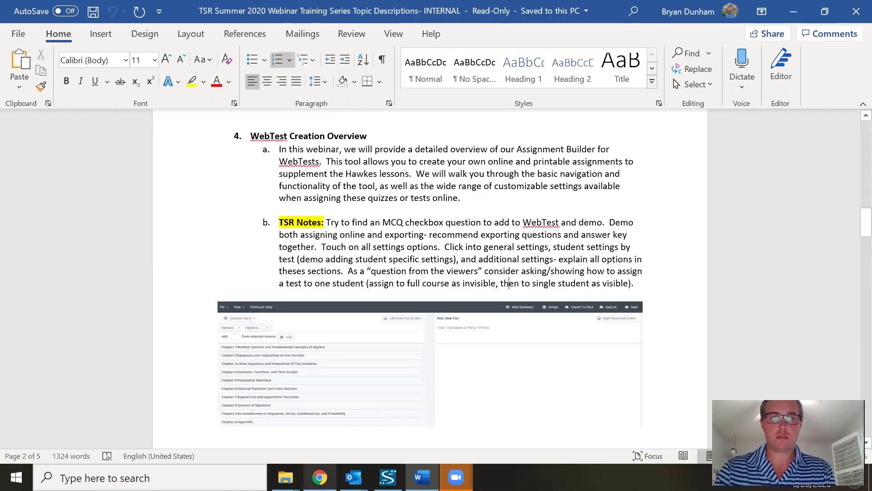
Switch back to the Assignment Builder in Chrome and open the WebTests assignment settings for Quiz Ch. 2 in a maximized window.
mouse_move(319, 476)
left_click(358, 391)
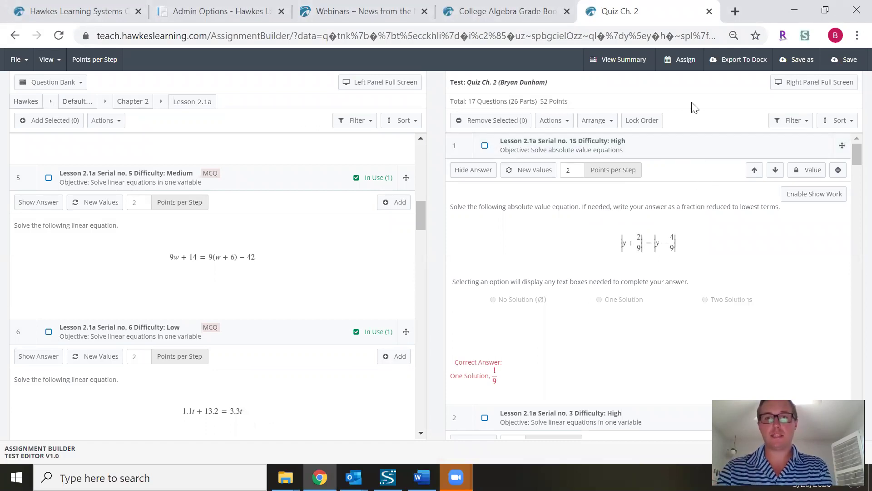
left_click(676, 66)
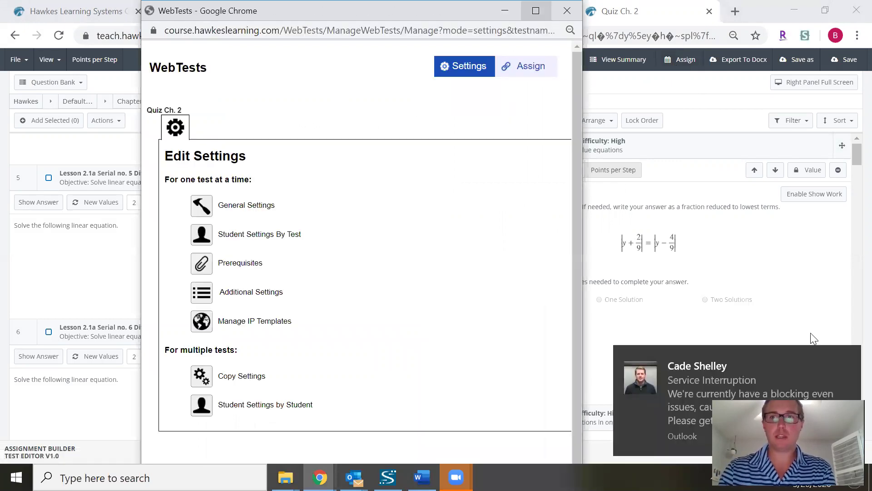
left_click(843, 359)
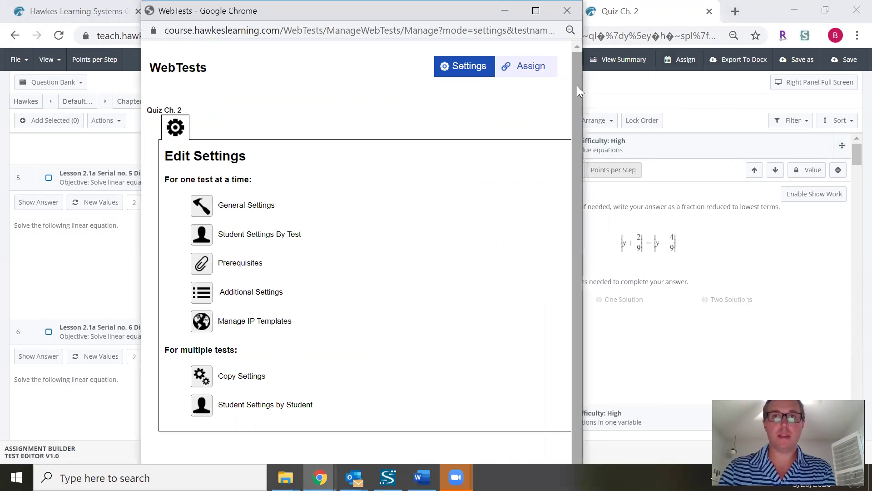
left_click(535, 11)
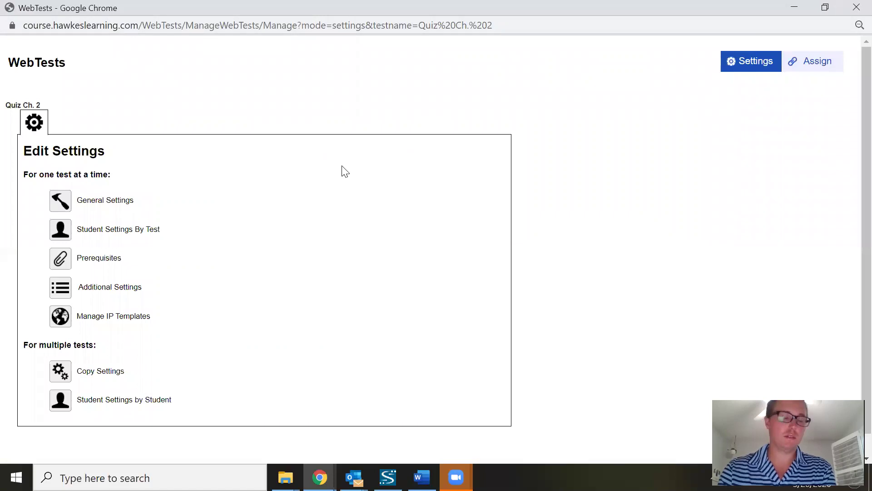
Set the number of attempts to 3 in the initial general settings of Quiz Ch. 2.
left_click(108, 204)
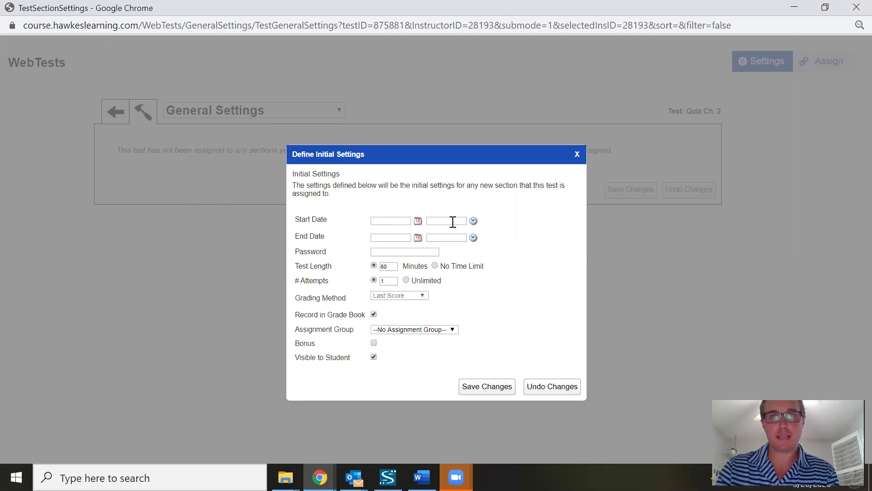
double_click(392, 280)
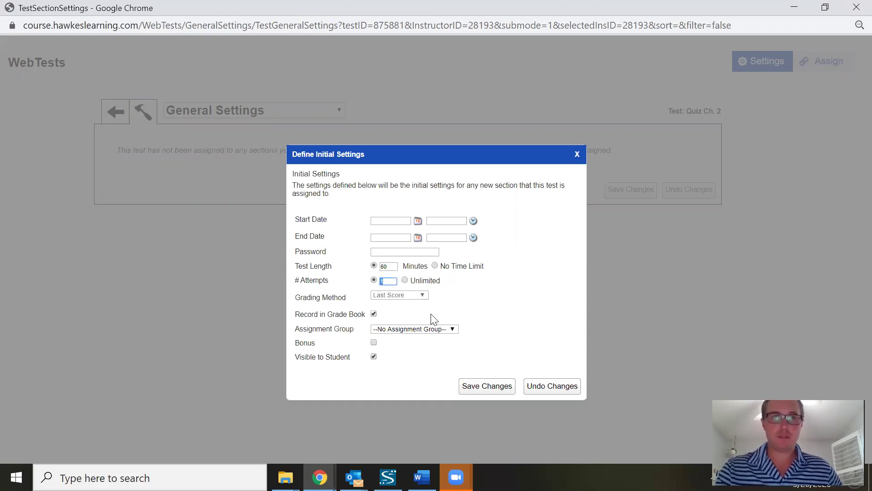
type("3")
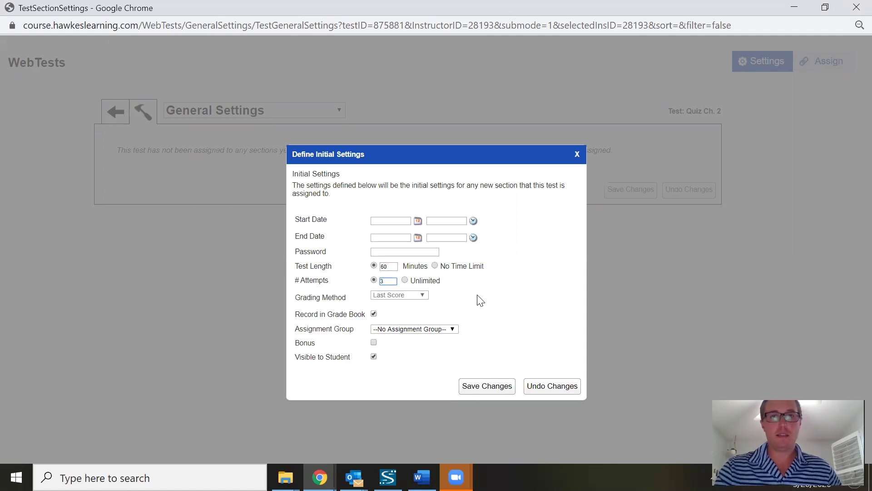
left_click(476, 299)
Examine the available grading methods and assignment groups in the initial settings without choosing any.
left_click(421, 297)
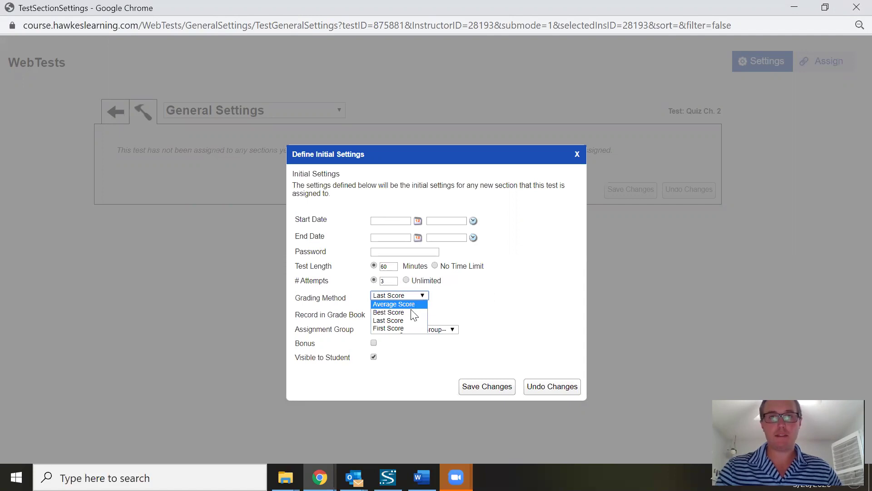
left_click(496, 302)
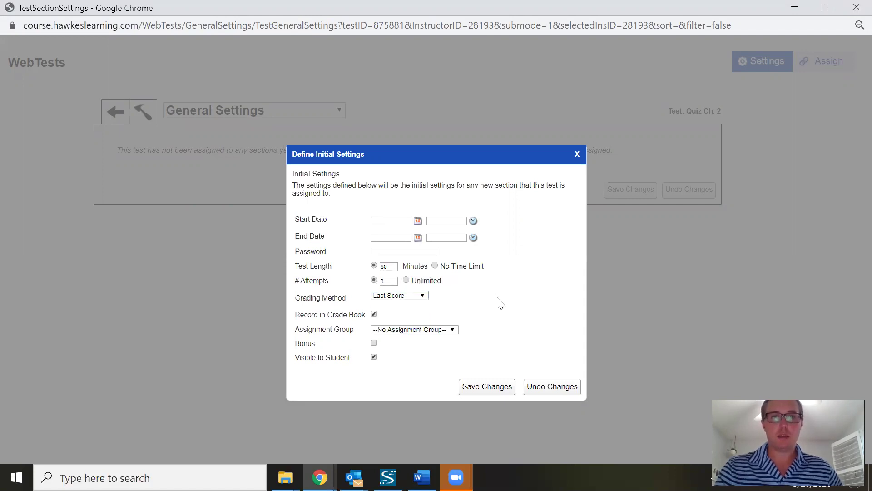
left_click(417, 331)
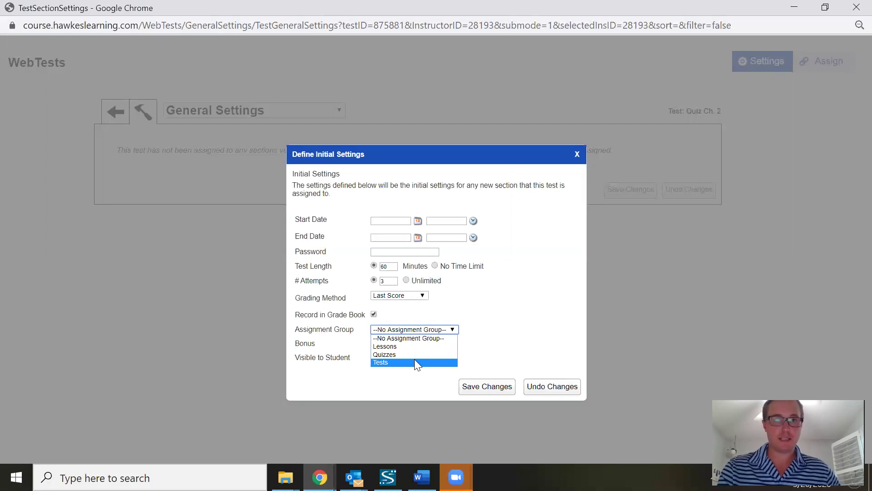
key("Up")
key("Up")
key("Escape")
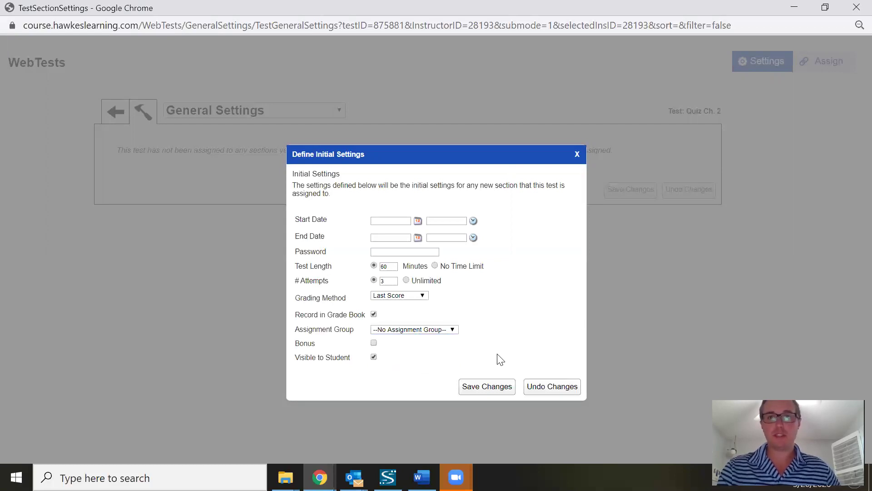
Save and close the initial general settings, and open the additional settings for Quiz Ch. 2.
left_click(488, 386)
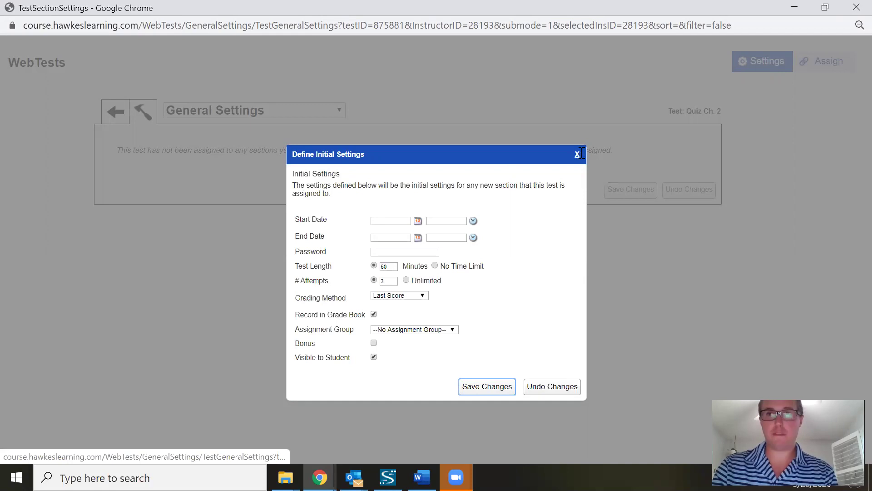
left_click(575, 156)
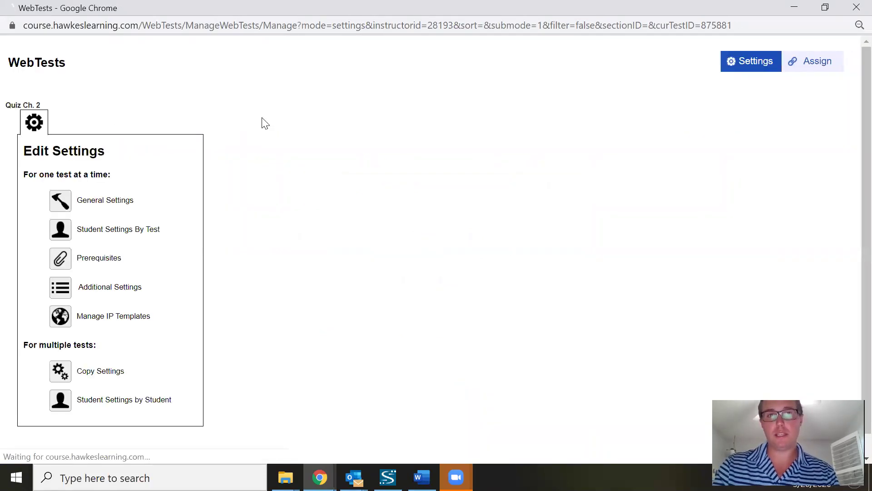
scroll(293, 123, "down", 1)
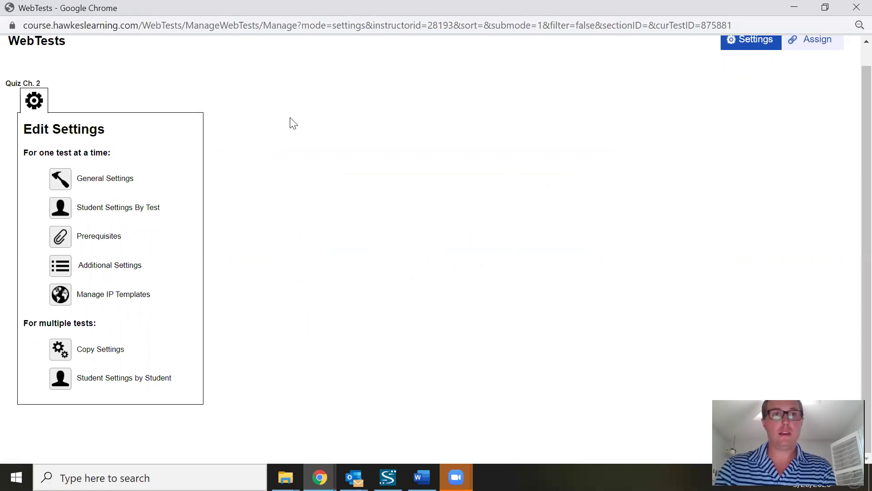
left_click(109, 268)
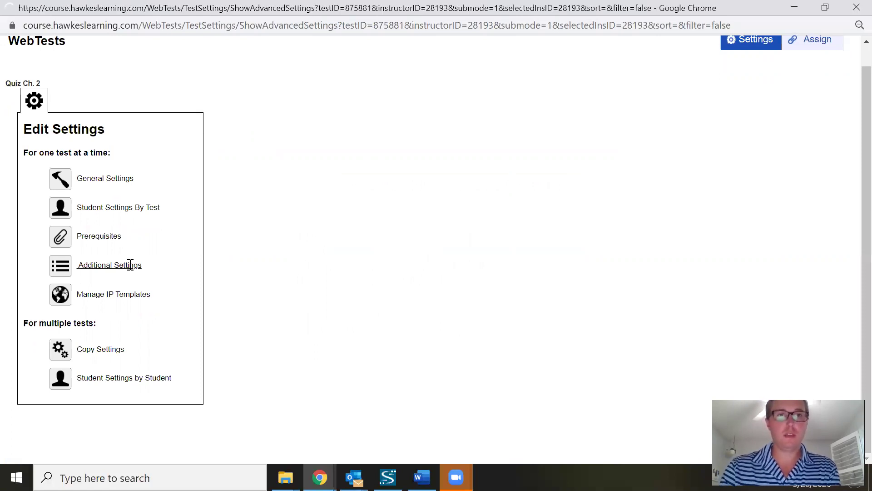
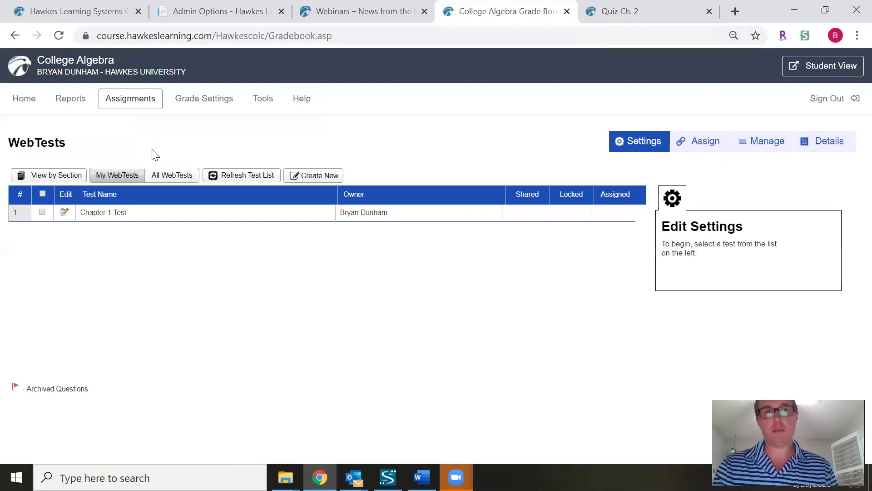
Refresh the WebTests list and assign the Chapter 1 Test to the Algebra 1 section.
left_click(248, 175)
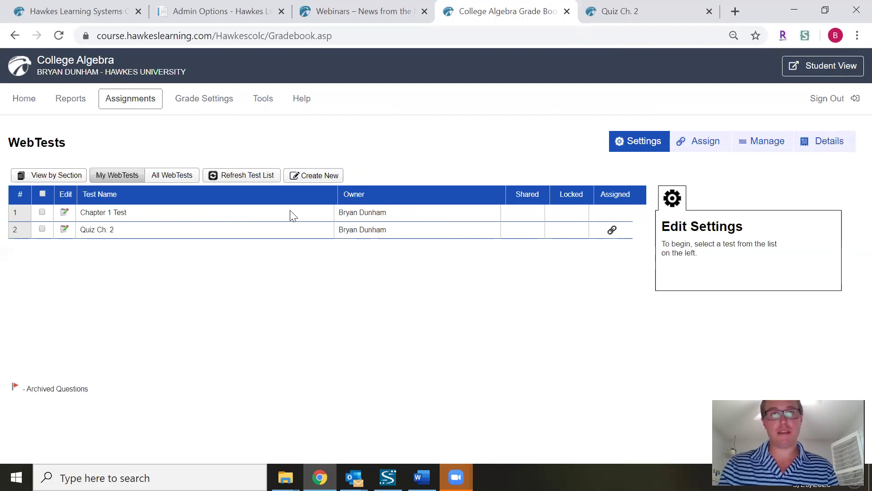
left_click(210, 217)
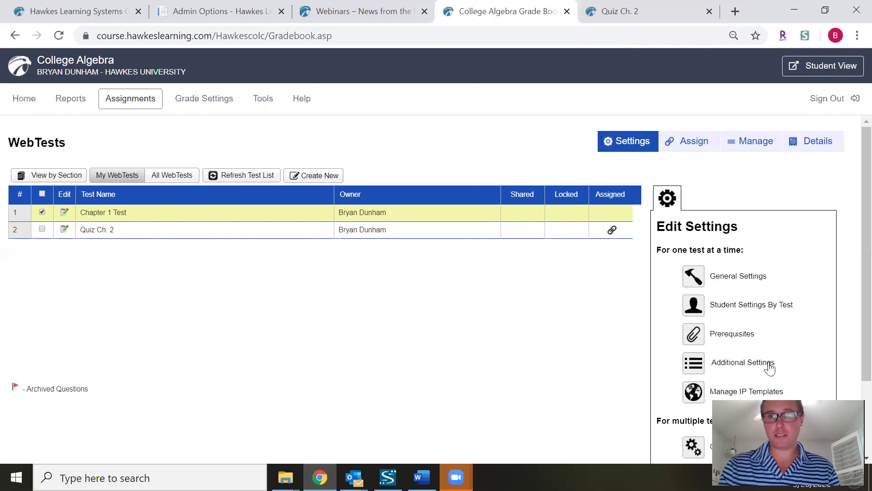
left_click(692, 144)
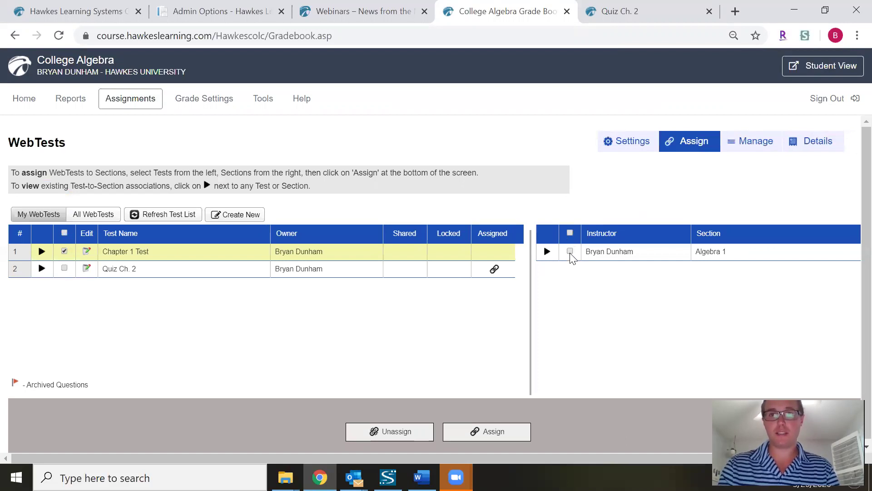
left_click(570, 251)
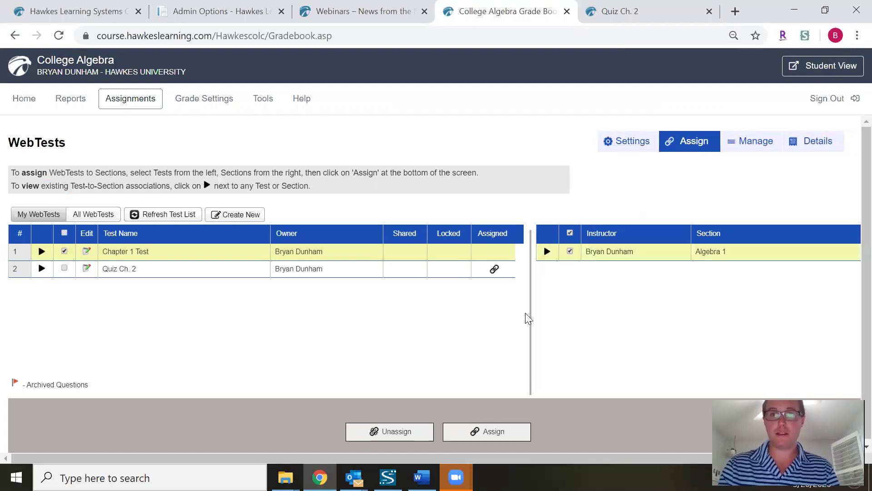
left_click(487, 430)
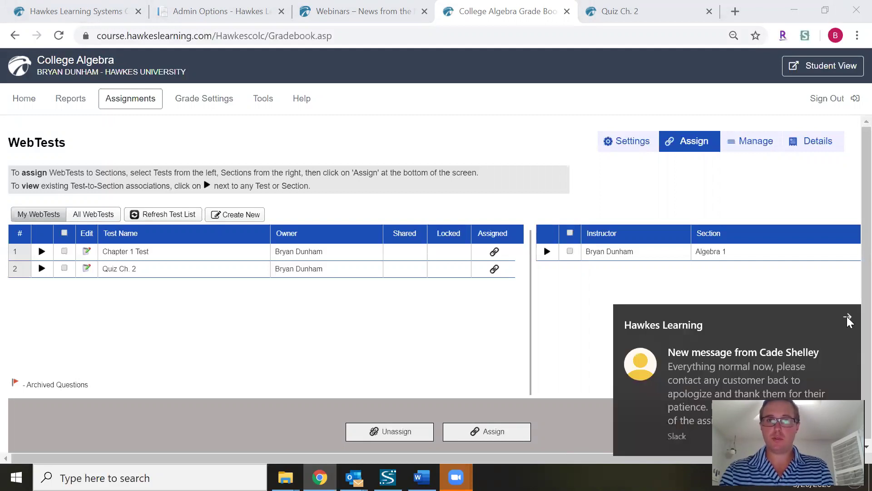
left_click(849, 319)
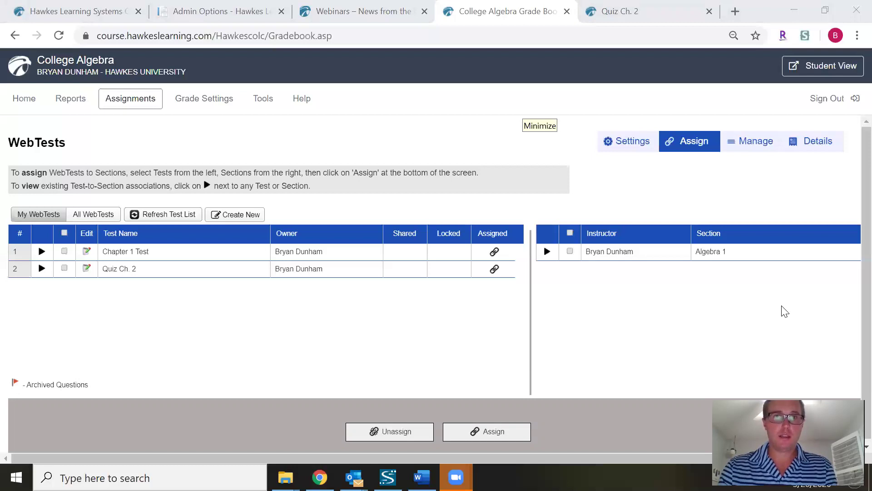
Open Student Settings By Test for Quiz Ch. 2 and add the Algebra 1 student found by searching the last name.
left_click(620, 143)
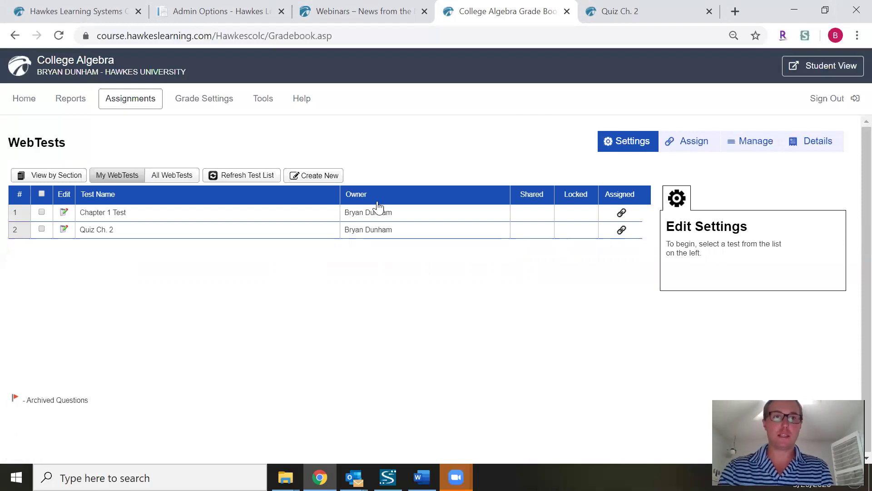
left_click(163, 234)
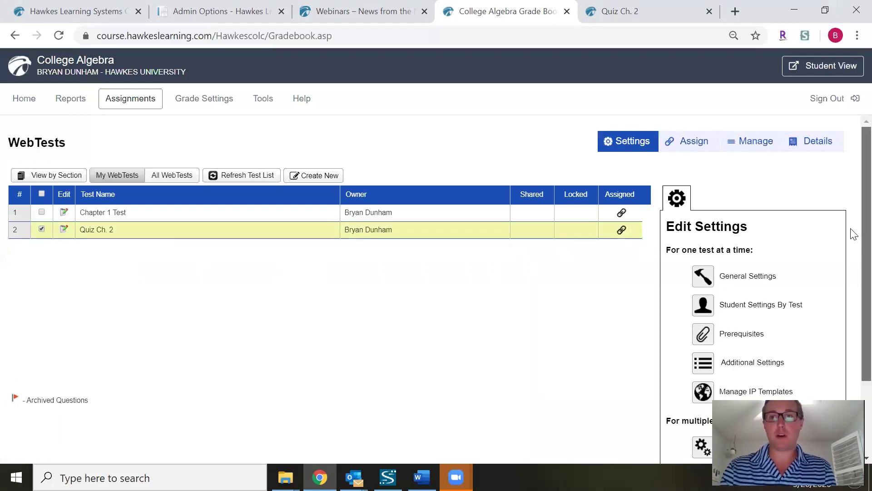
scroll(852, 245, "down", 1)
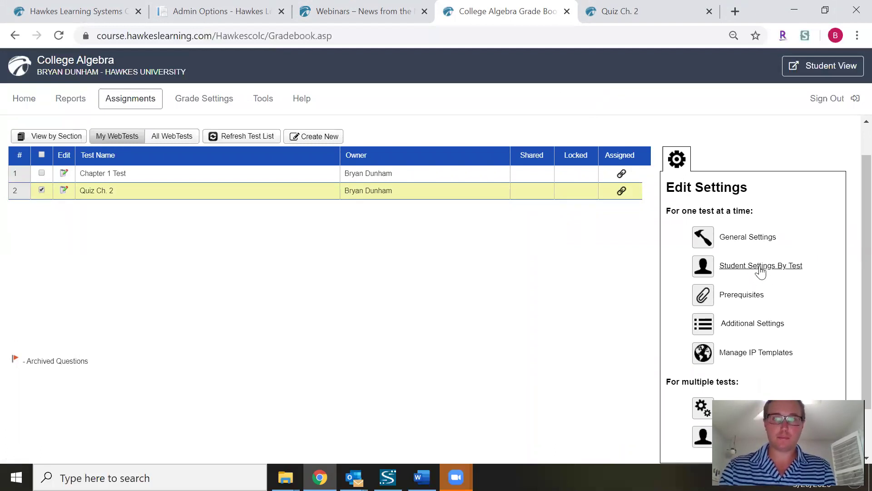
left_click(761, 272)
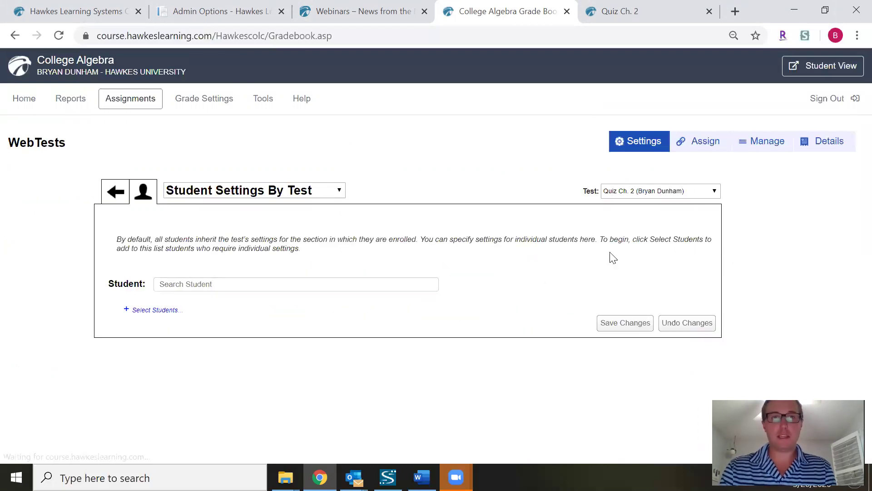
left_click(257, 287)
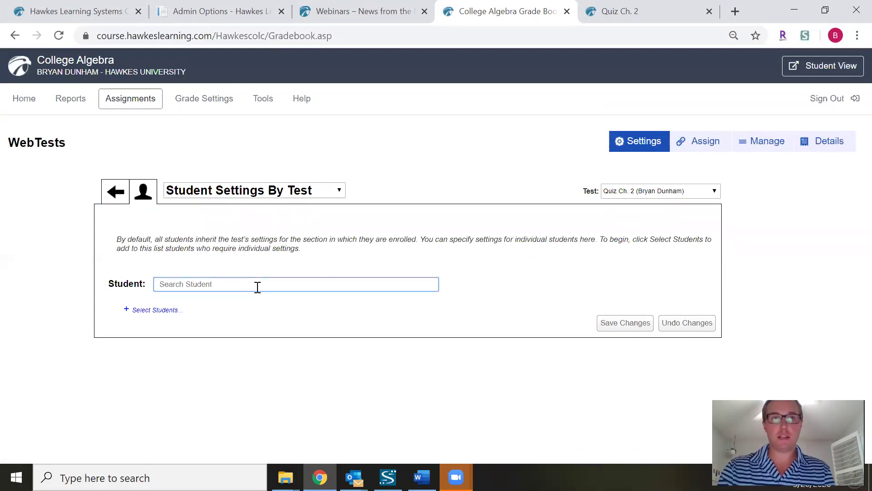
type("du")
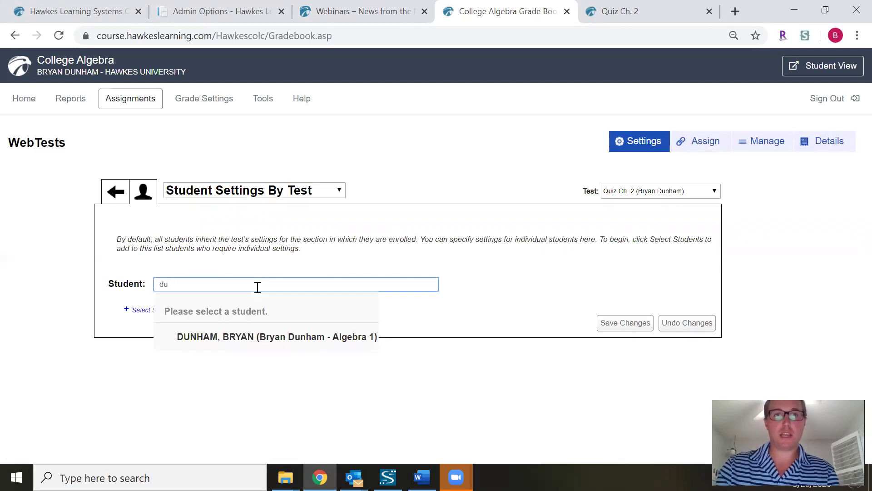
left_click(247, 340)
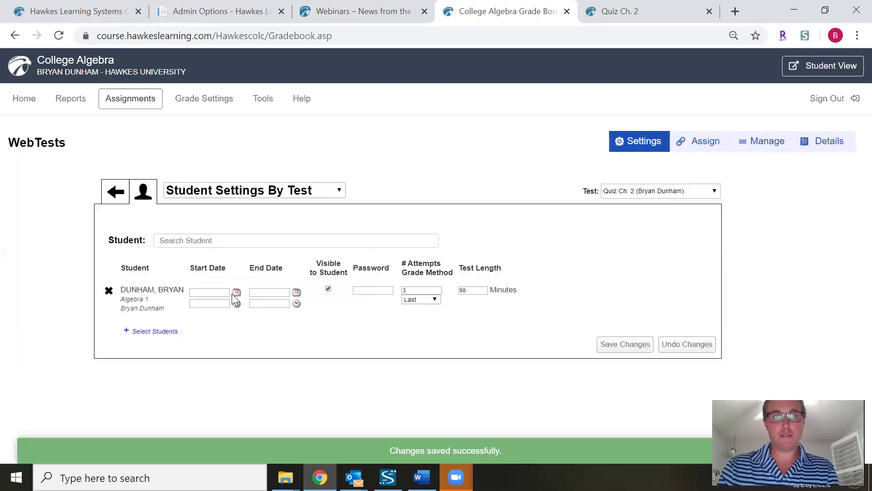
Set the student's individual test length for Quiz Ch. 2 to 120 minutes and save the changes.
left_click(225, 293)
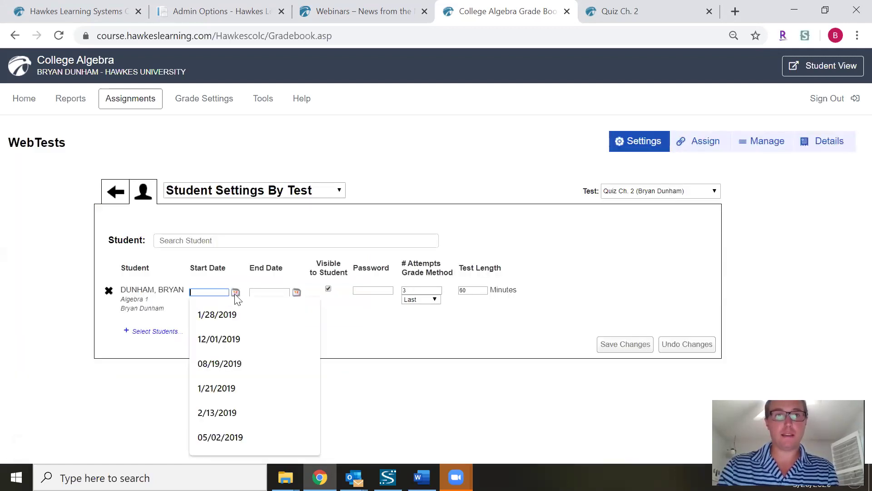
left_click(249, 279)
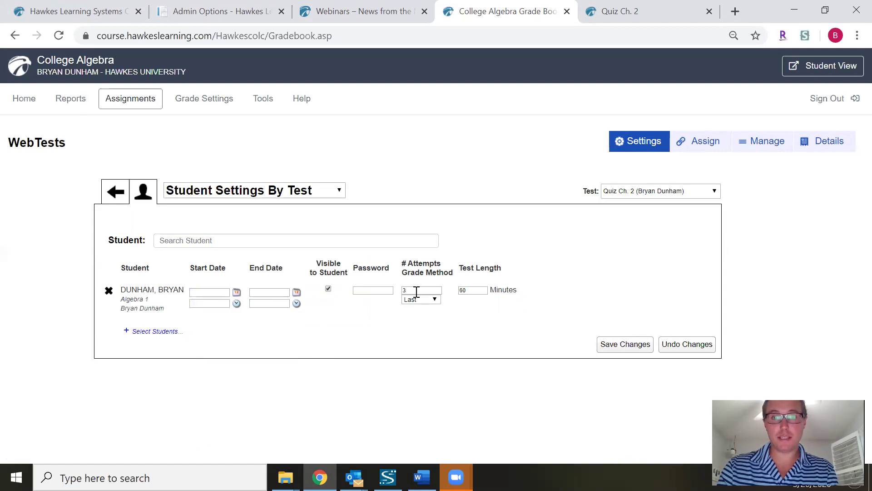
double_click(471, 289)
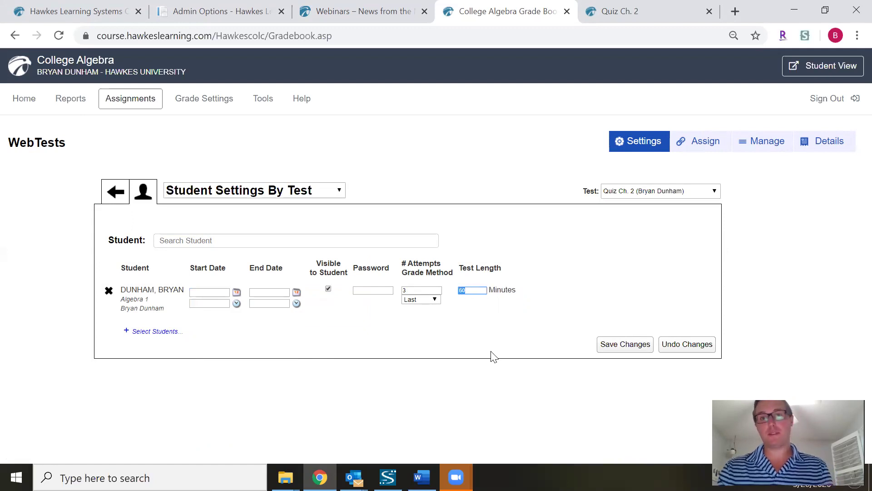
type("120")
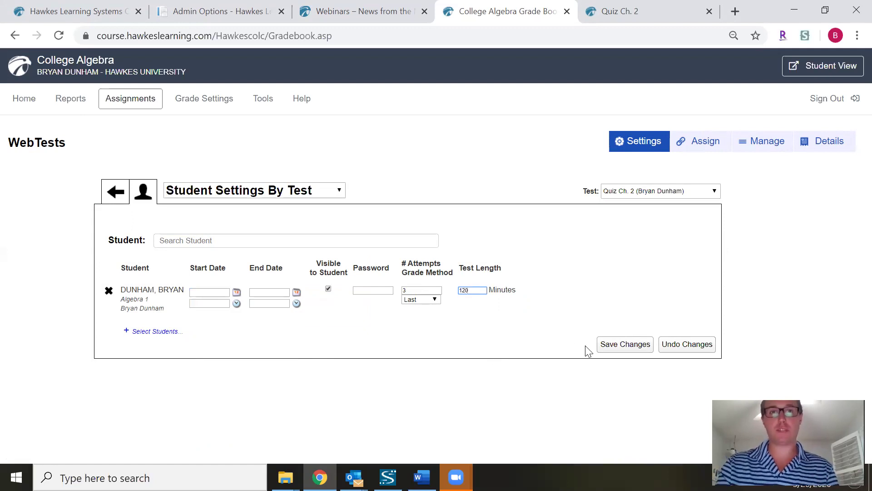
left_click(623, 341)
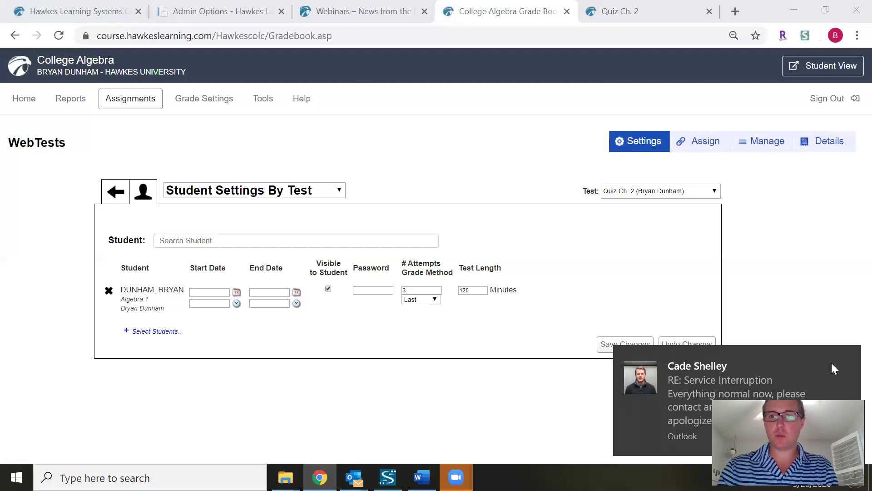
left_click(839, 359)
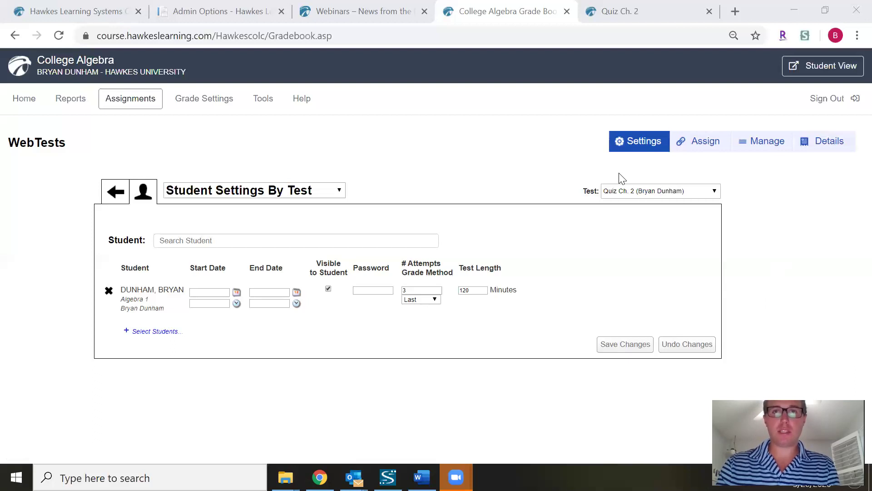
left_click(436, 118)
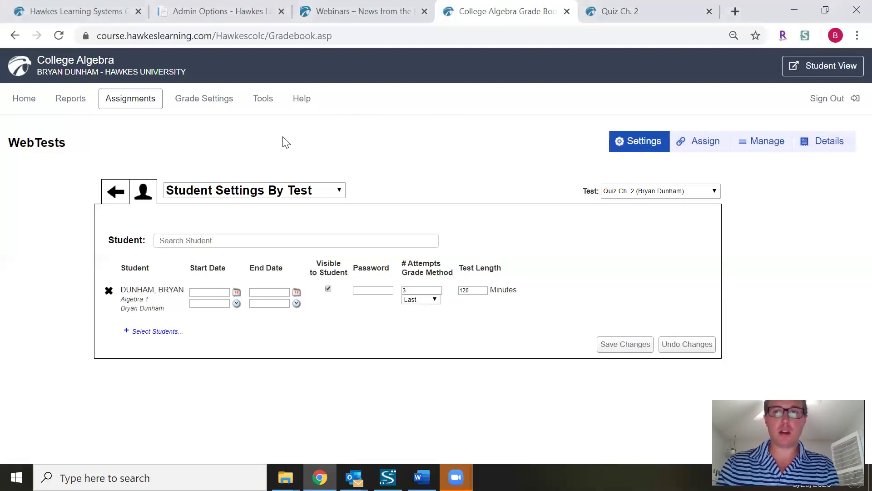
right_click(310, 146)
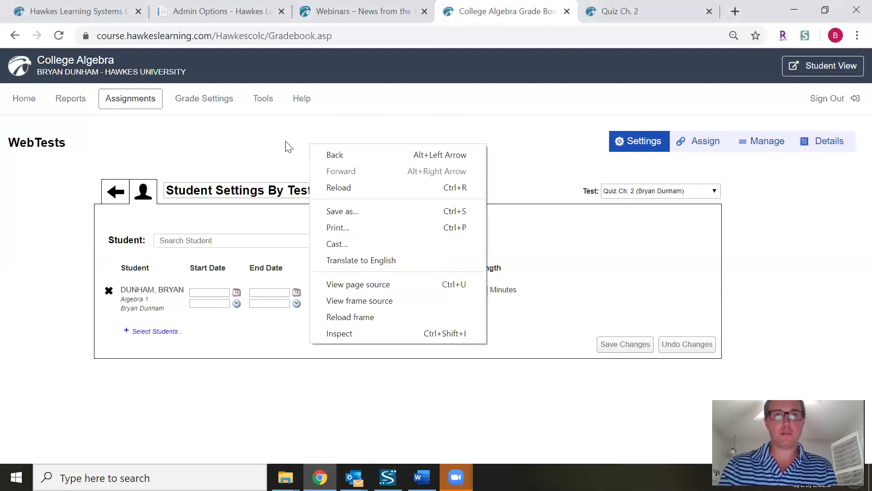
left_click(288, 147)
View the Archive Grade Books page and the Assignments overview, and return to the grade book tools.
left_click(263, 104)
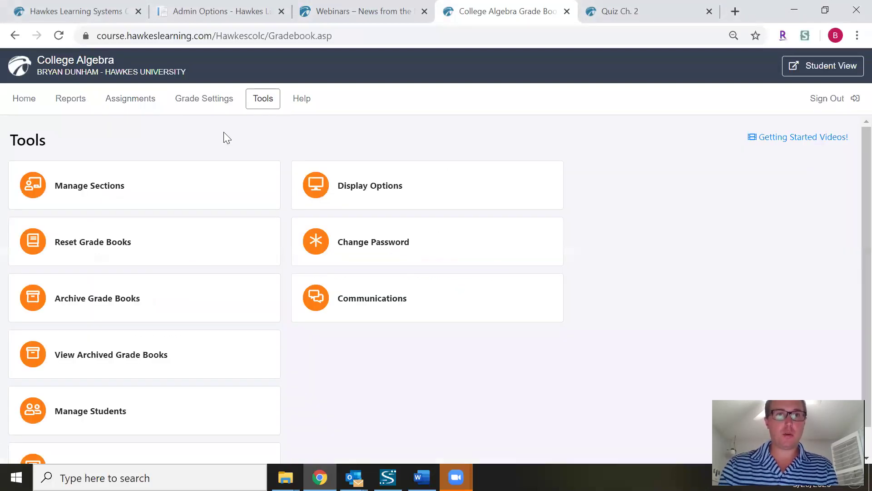
scroll(223, 132, "down", 1)
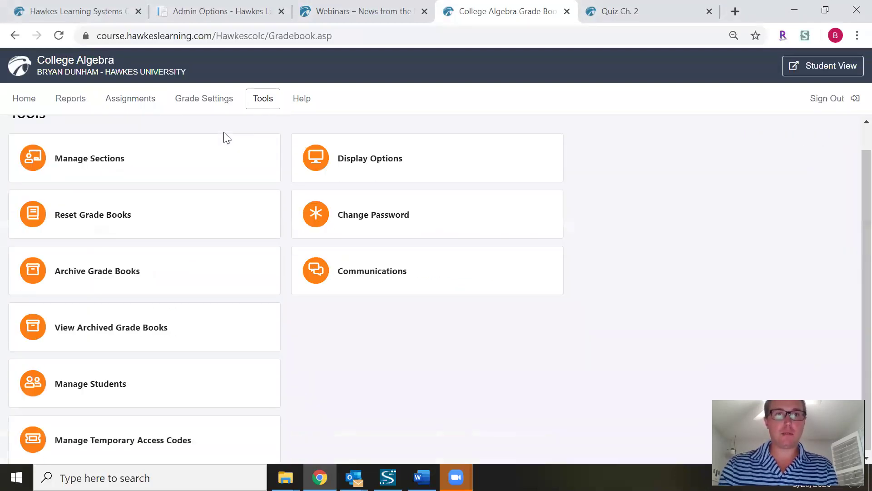
left_click(177, 269)
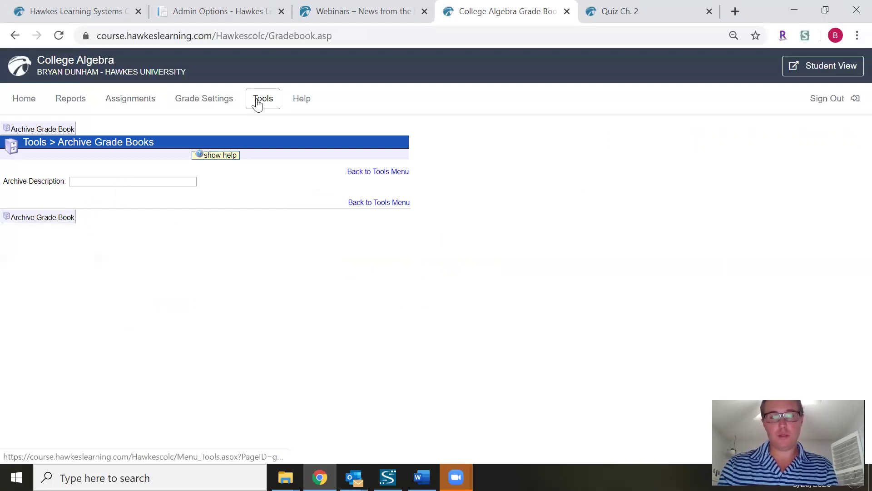
left_click(124, 102)
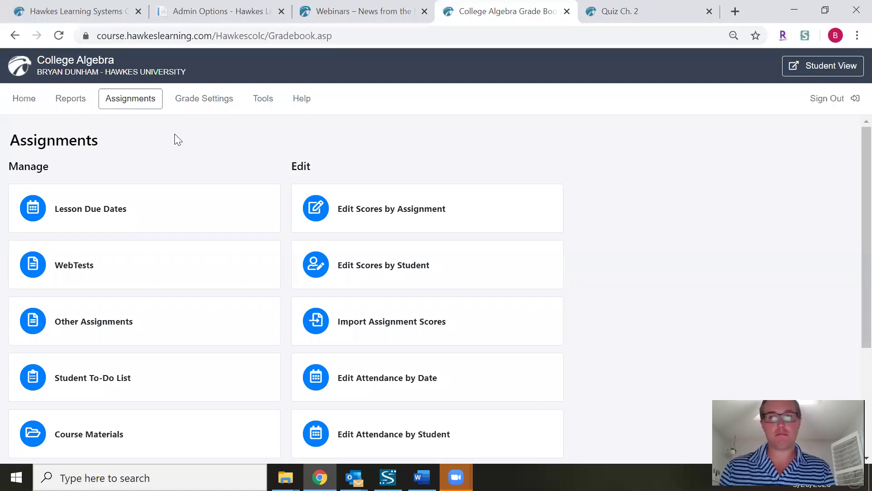
left_click(262, 99)
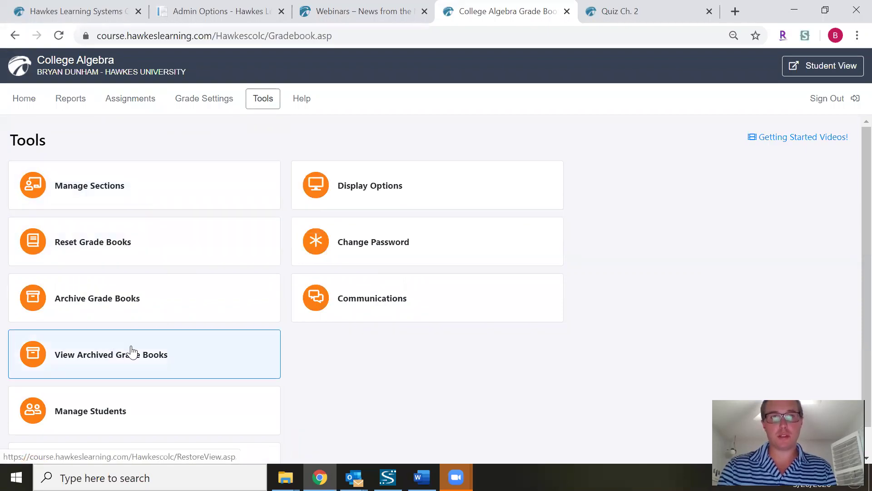